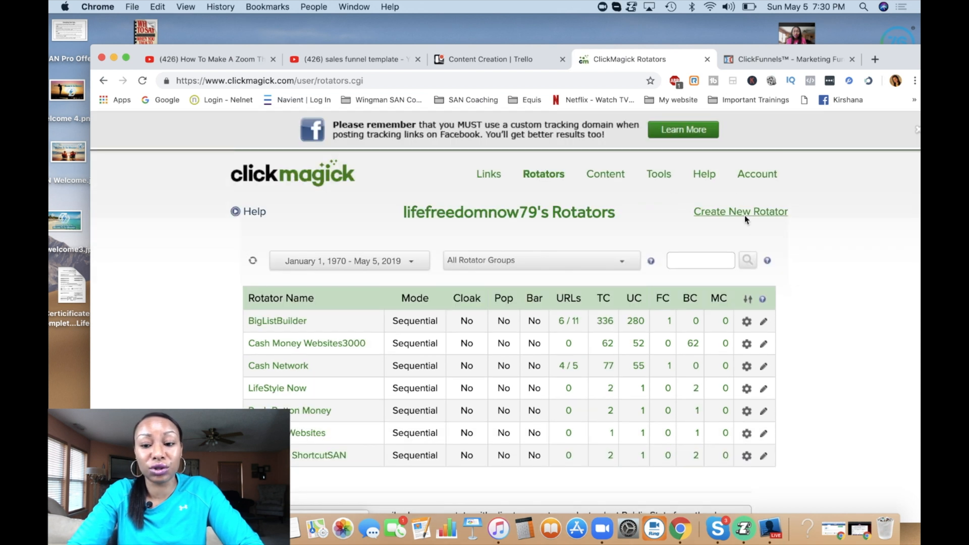
# Create a new rotator with name Test1 and rotator link ID Test1.
pyautogui.click(746, 217)
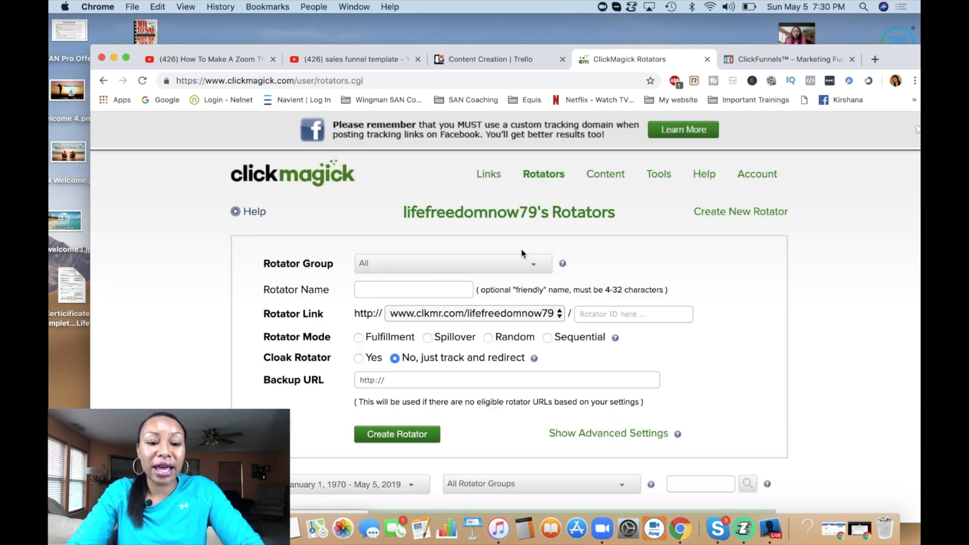
pyautogui.click(385, 291)
pyautogui.write('Ttes')
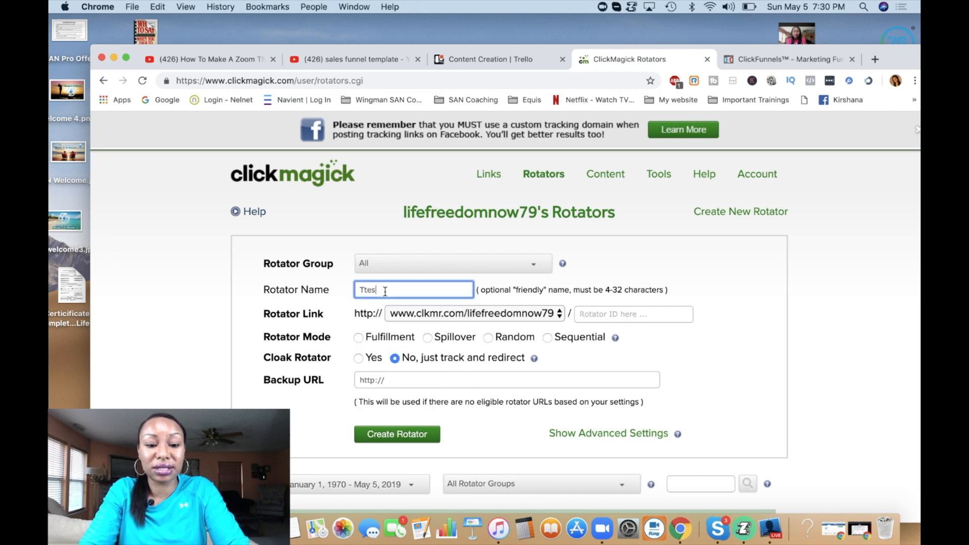
pyautogui.press('BackSpace')
pyautogui.press('BackSpace')
pyautogui.press('BackSpace')
pyautogui.write('estt')
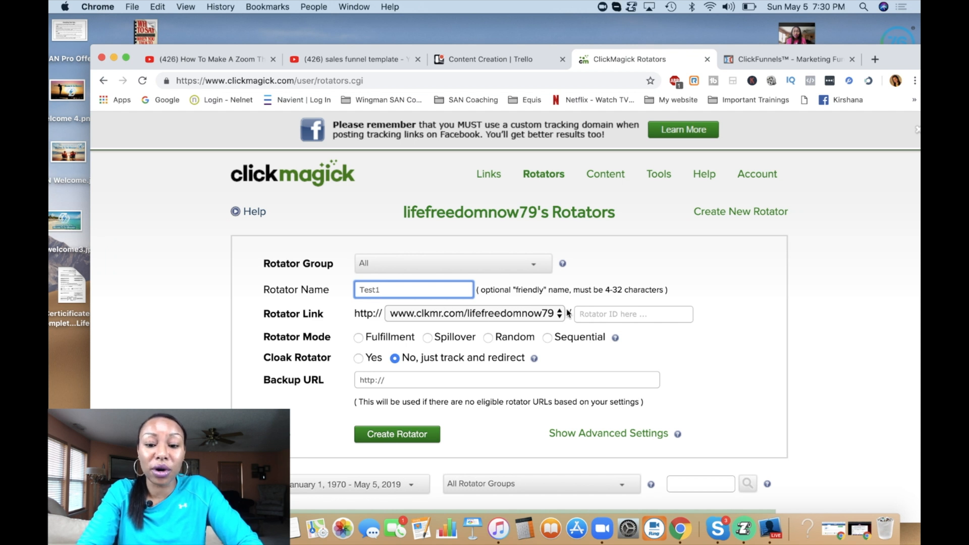
pyautogui.click(605, 317)
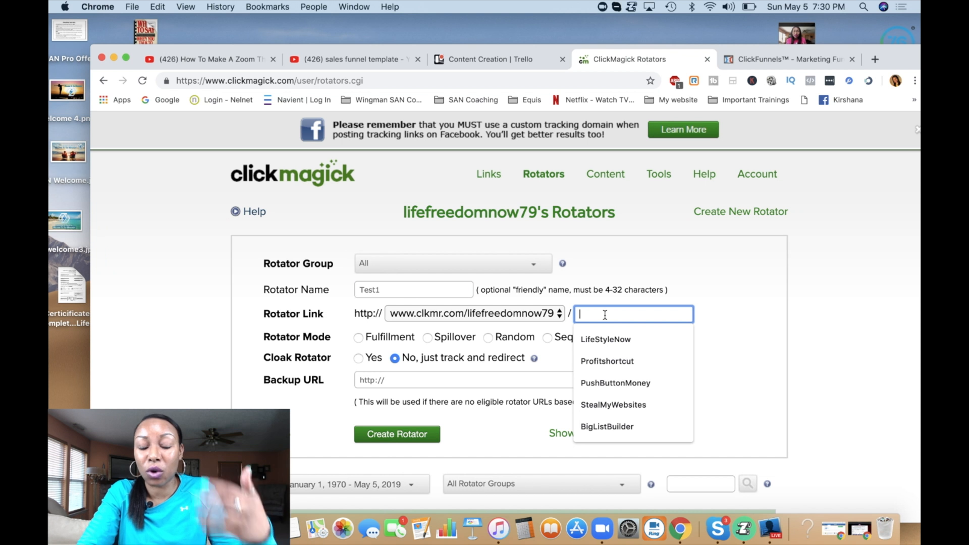
pyautogui.write('Tttes')
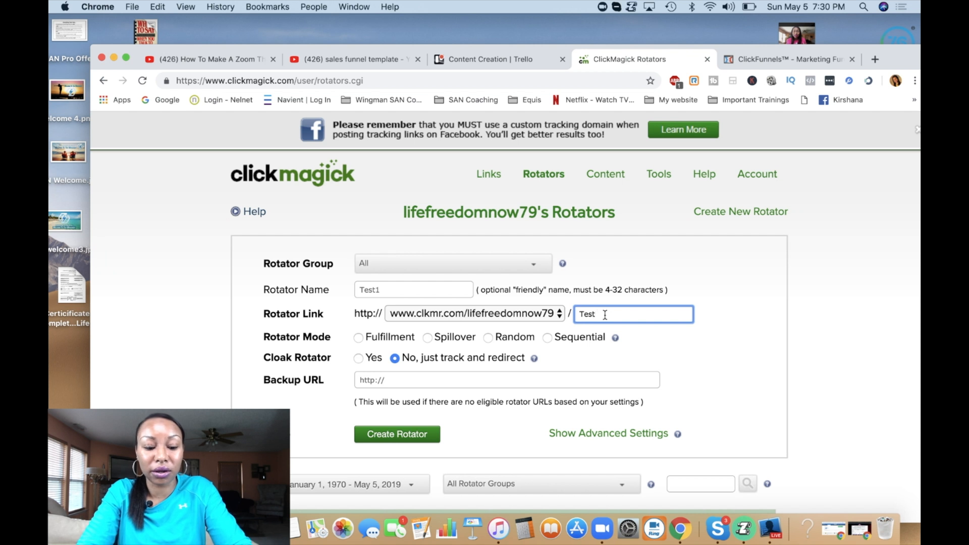
pyautogui.write('1')
pyautogui.scroll(-1, 408, 322)
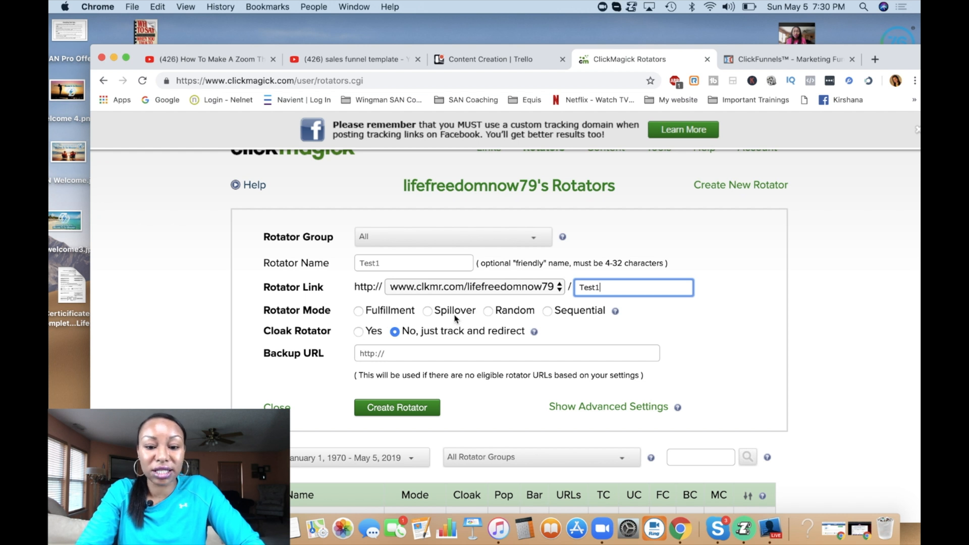
# Set Rotator Mode to Sequential and send repeat clicks to the Same URL.
pyautogui.click(548, 311)
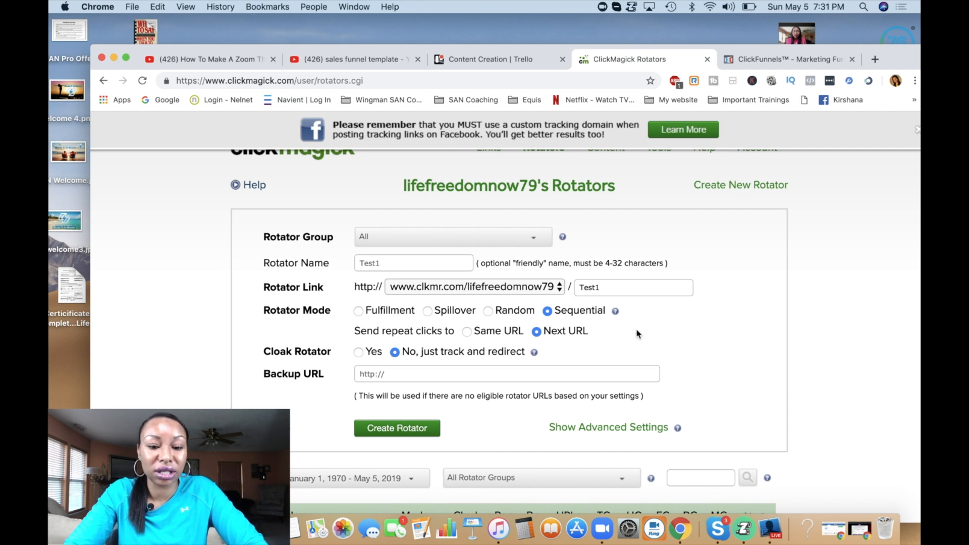
pyautogui.scroll(-1, 638, 333)
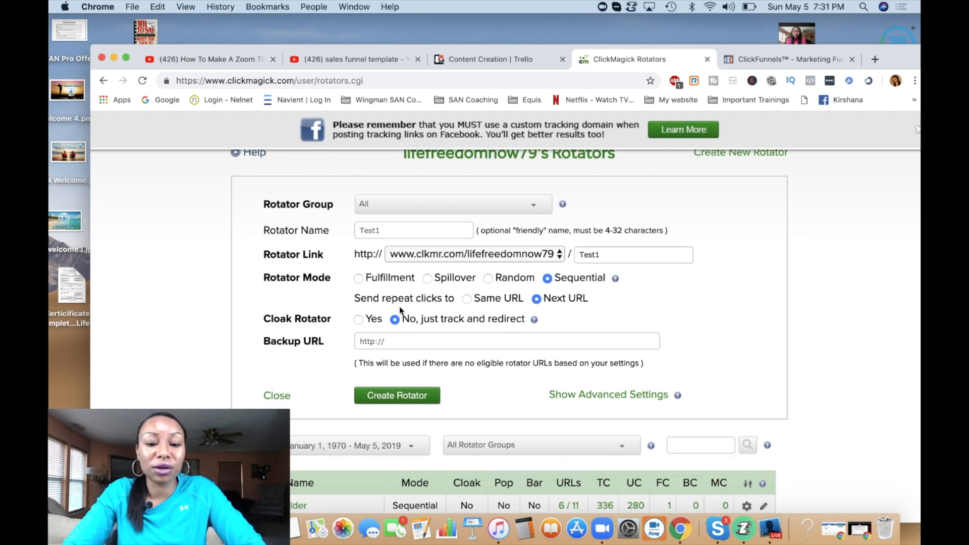
pyautogui.click(467, 298)
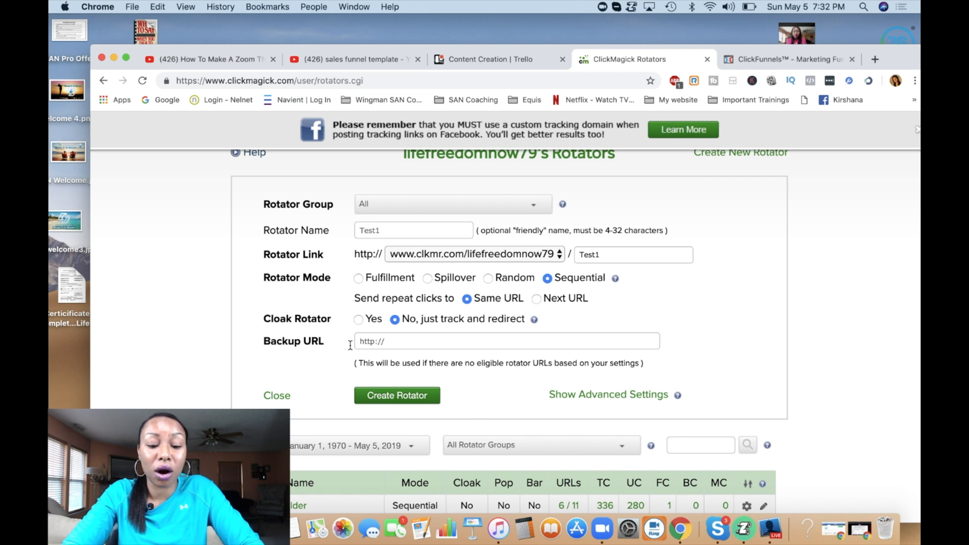
pyautogui.click(414, 343)
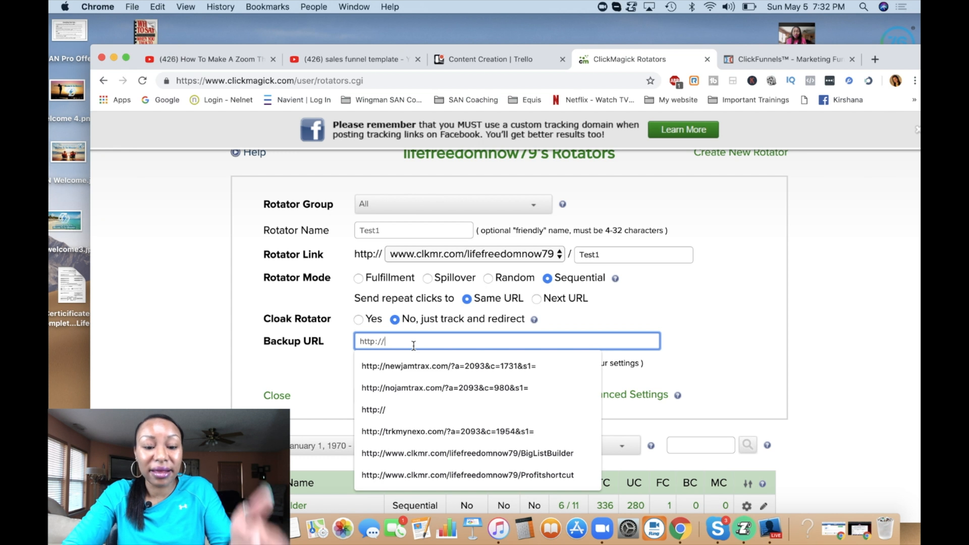
pyautogui.write('w')
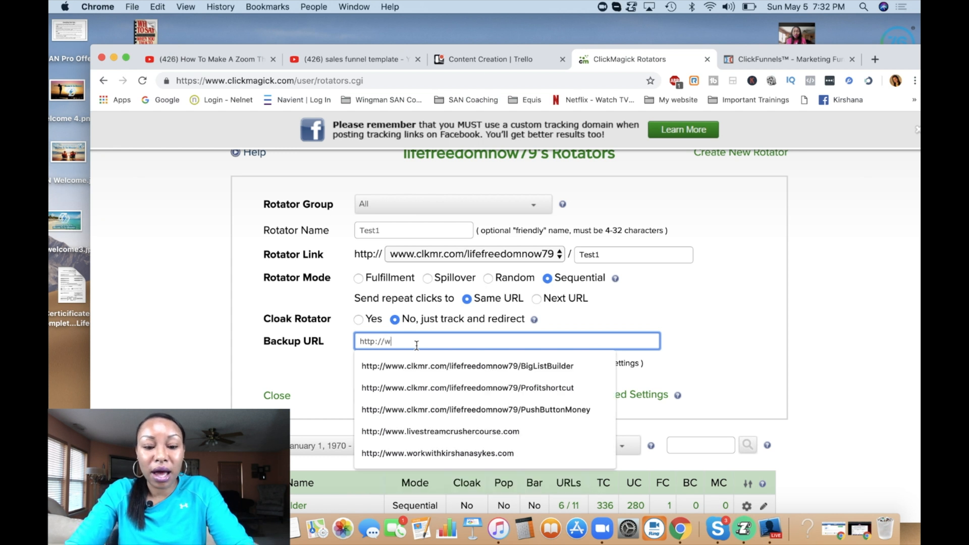
pyautogui.write('ww.livestreamcrushercourse.com')
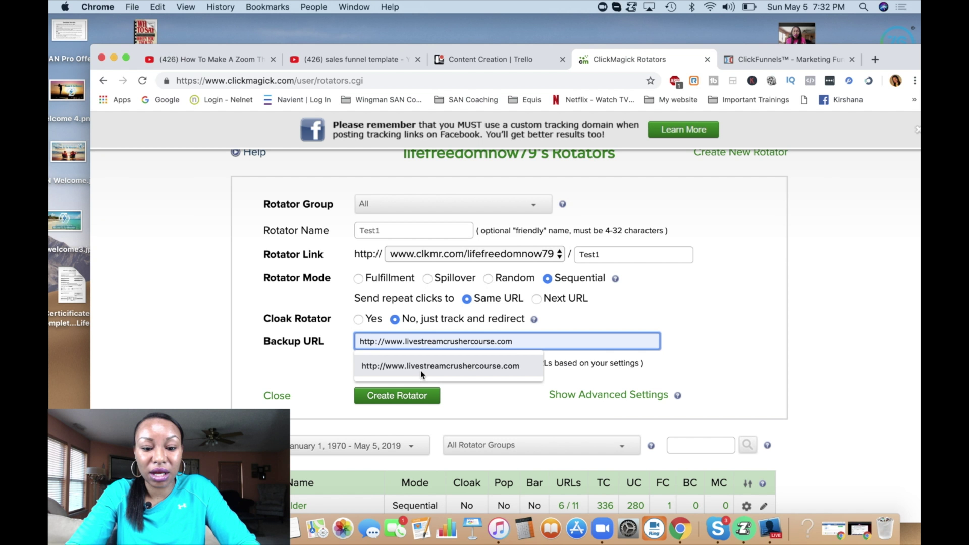
pyautogui.click(420, 371)
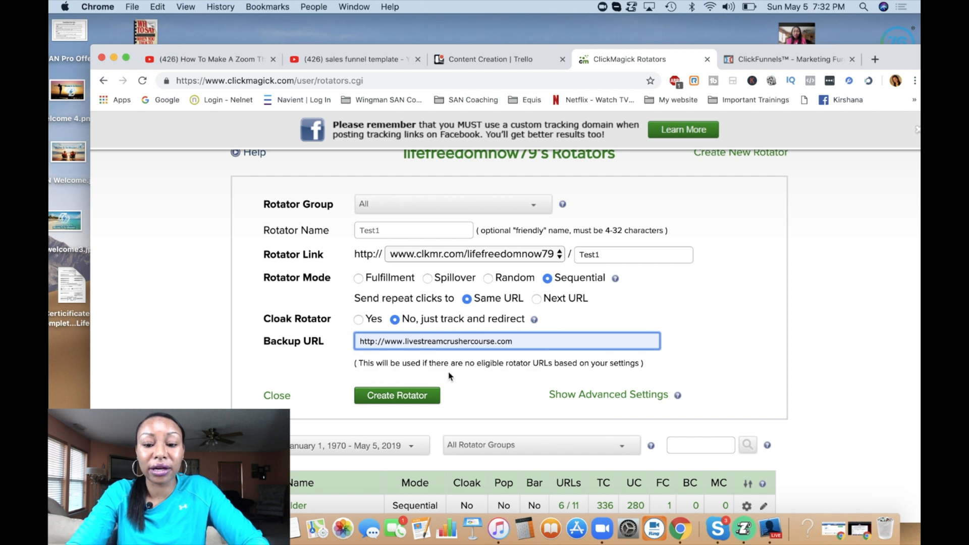
pyautogui.scroll(-2, 445, 381)
pyautogui.click(409, 346)
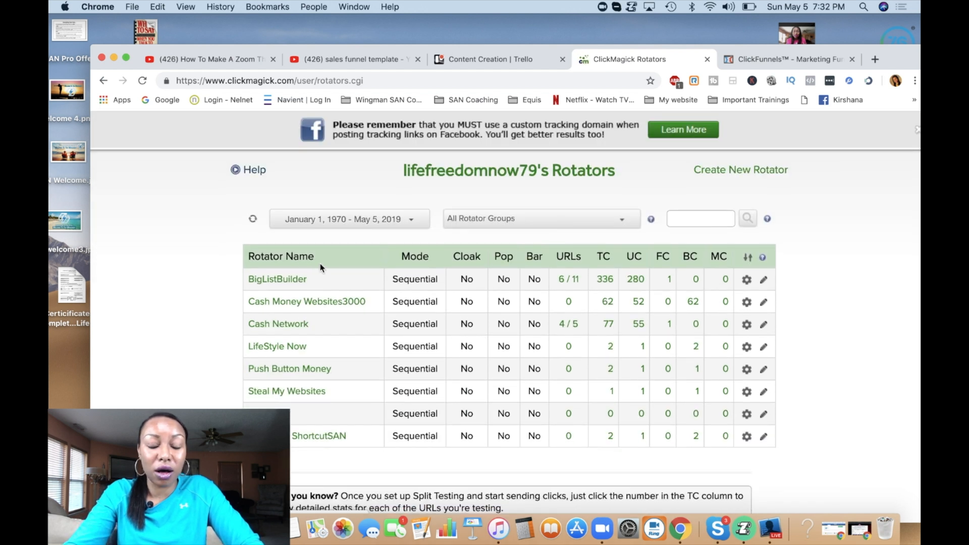
pyautogui.scroll(-2, 349, 365)
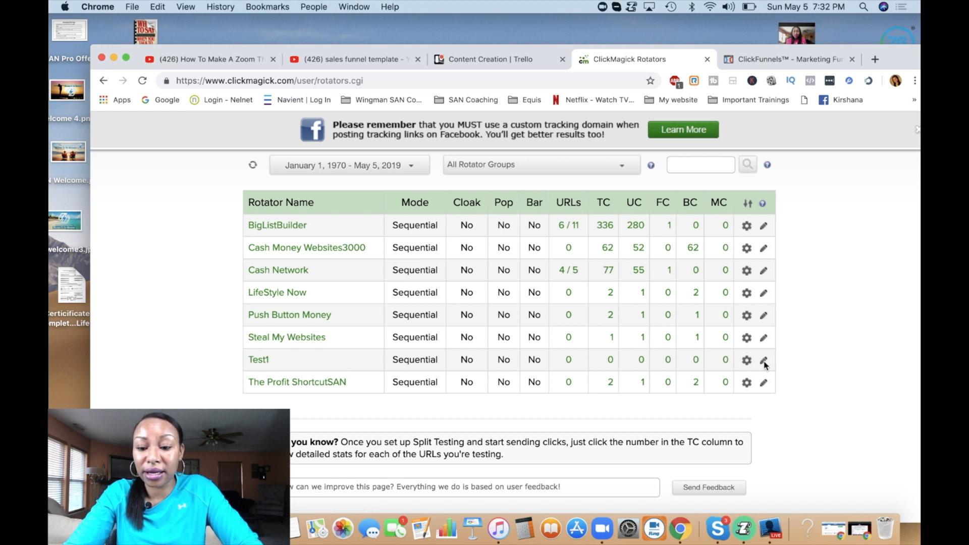
# Add a URL entry named Url1 to the Test1 rotator.
pyautogui.click(747, 359)
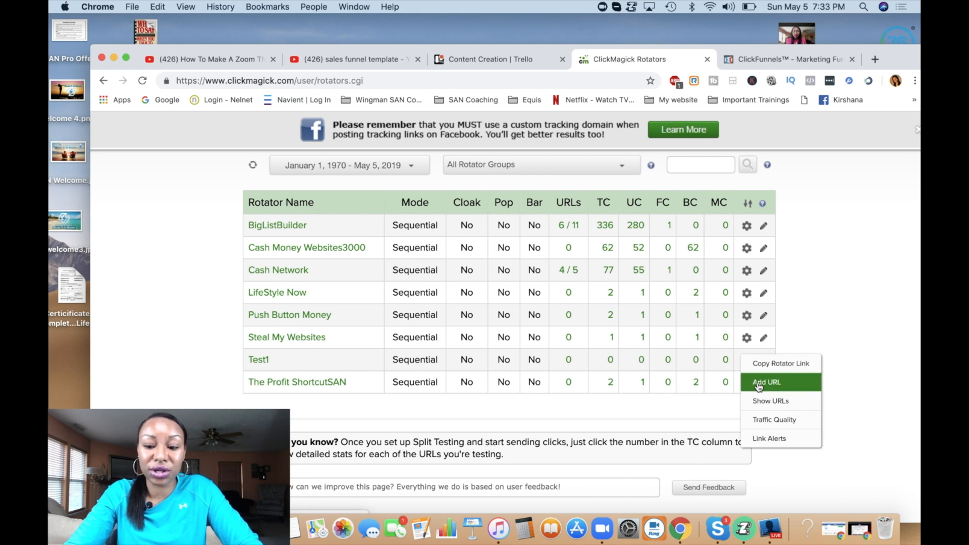
pyautogui.click(759, 383)
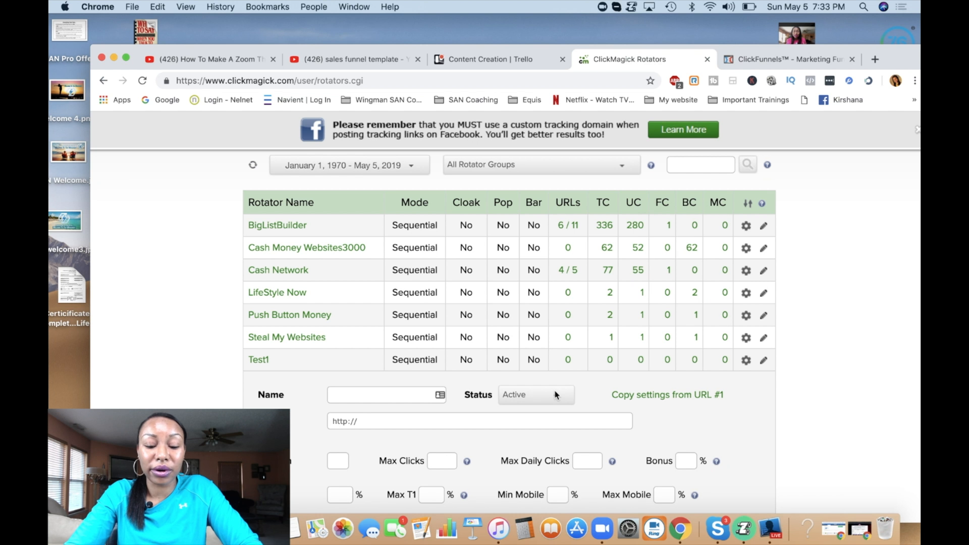
pyautogui.scroll(-4, 348, 398)
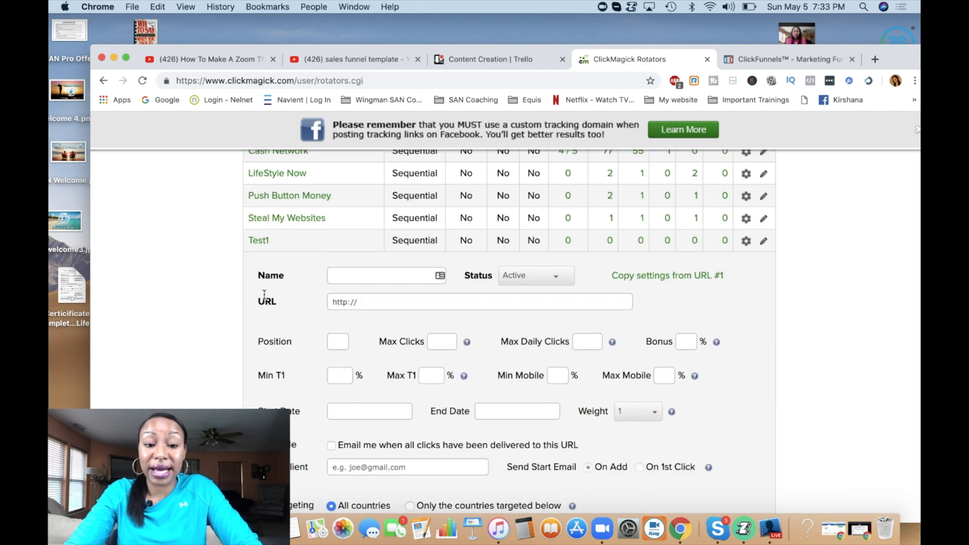
pyautogui.click(358, 278)
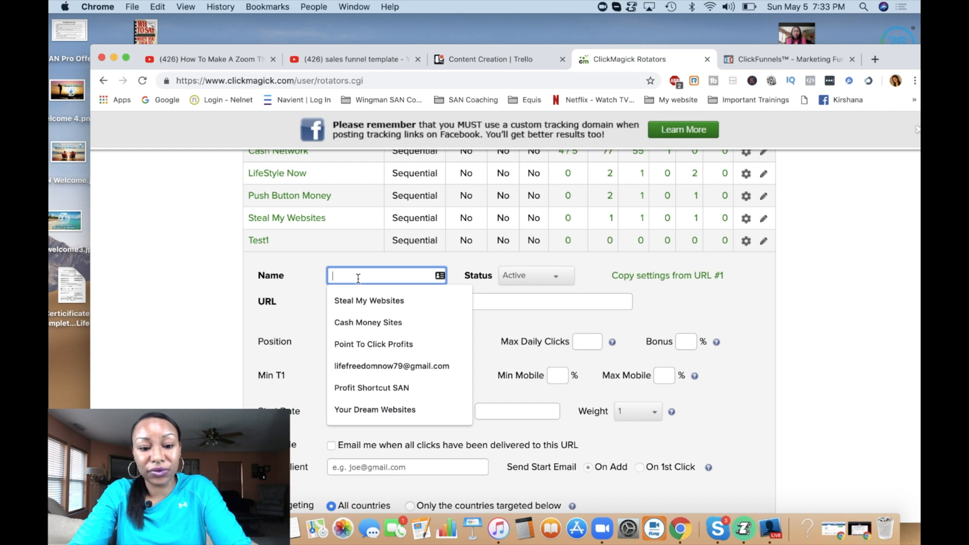
pyautogui.write('Url1')
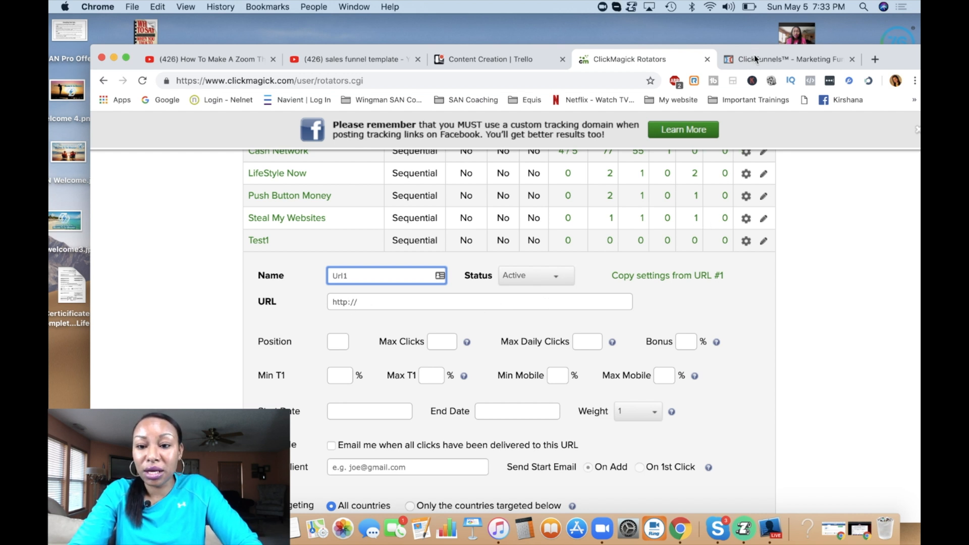
# Paste the ClickFunnels page address from the other tab into the URL field.
pyautogui.click(757, 59)
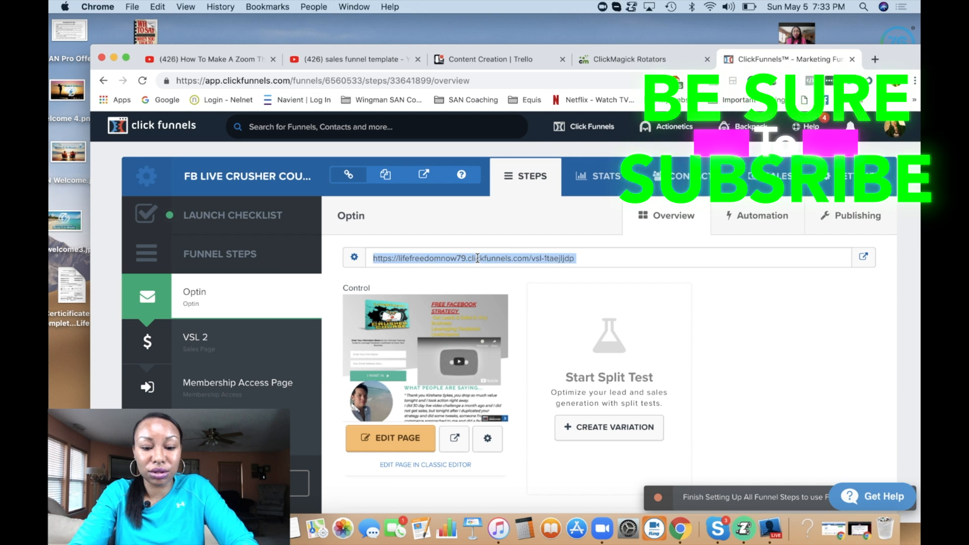
pyautogui.click(628, 59)
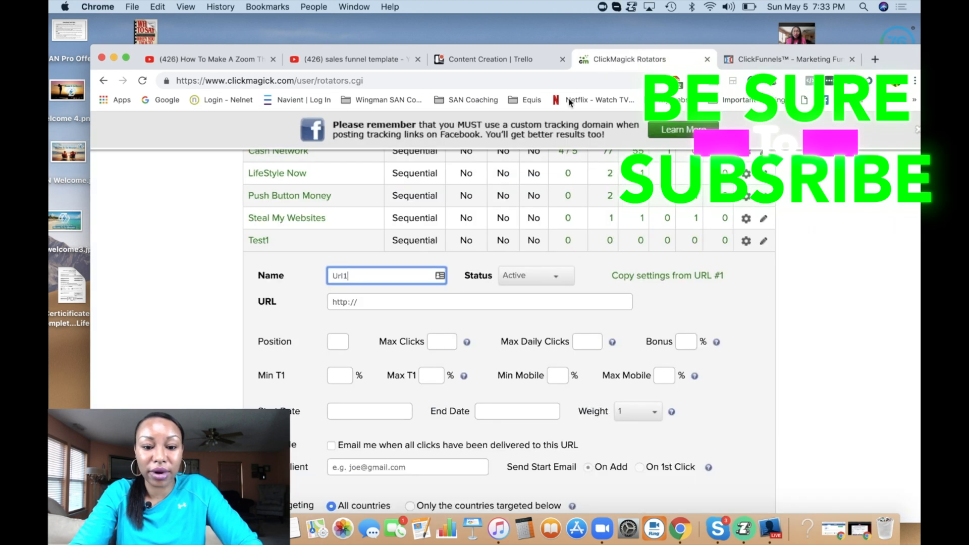
pyautogui.click(442, 303)
pyautogui.write('https://lifefreedomnow79.clickfunnels.com/vsl-1taejljdp')
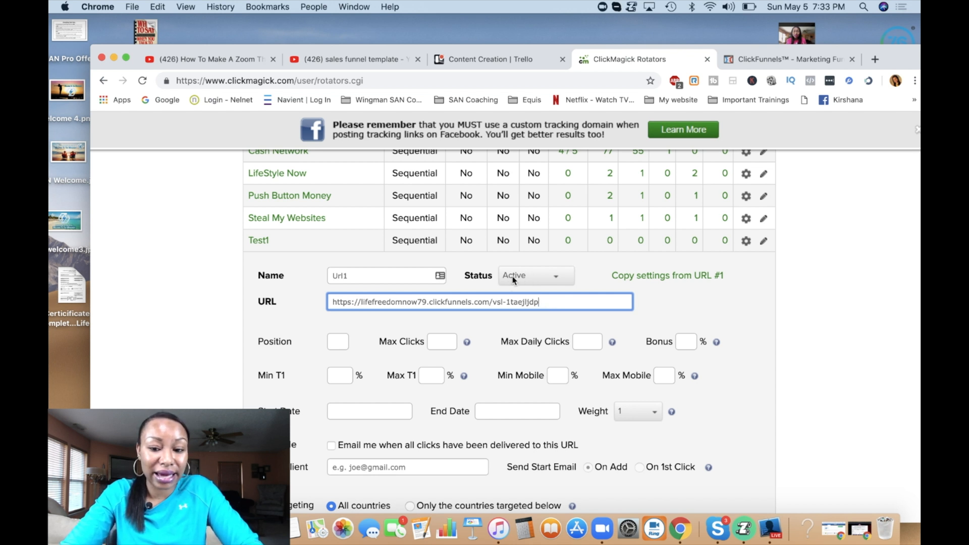
pyautogui.scroll(-2, 522, 326)
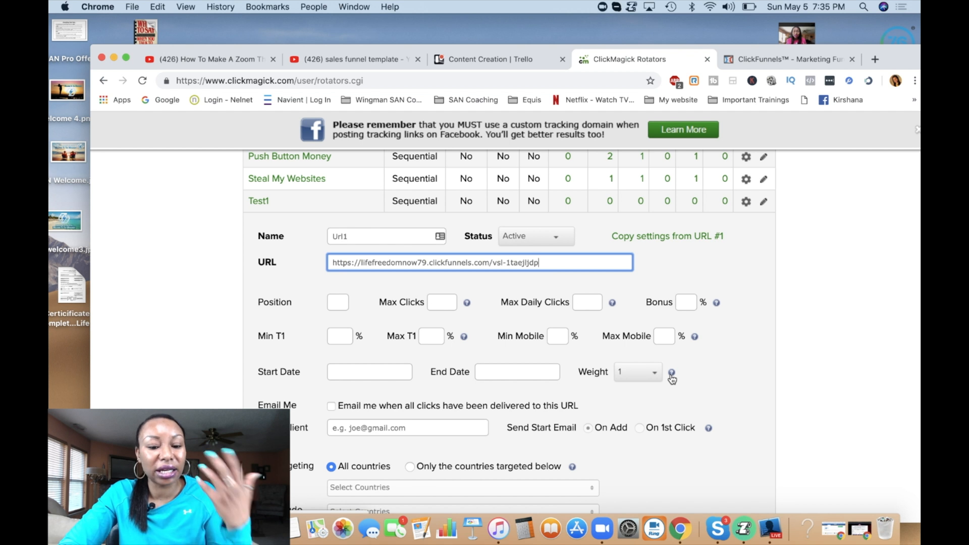
pyautogui.scroll(-1, 672, 376)
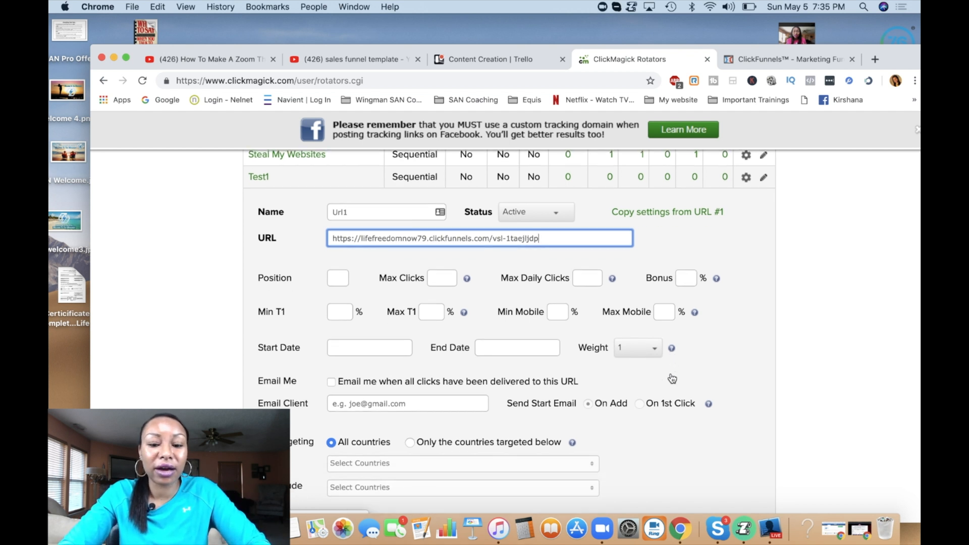
pyautogui.click(338, 278)
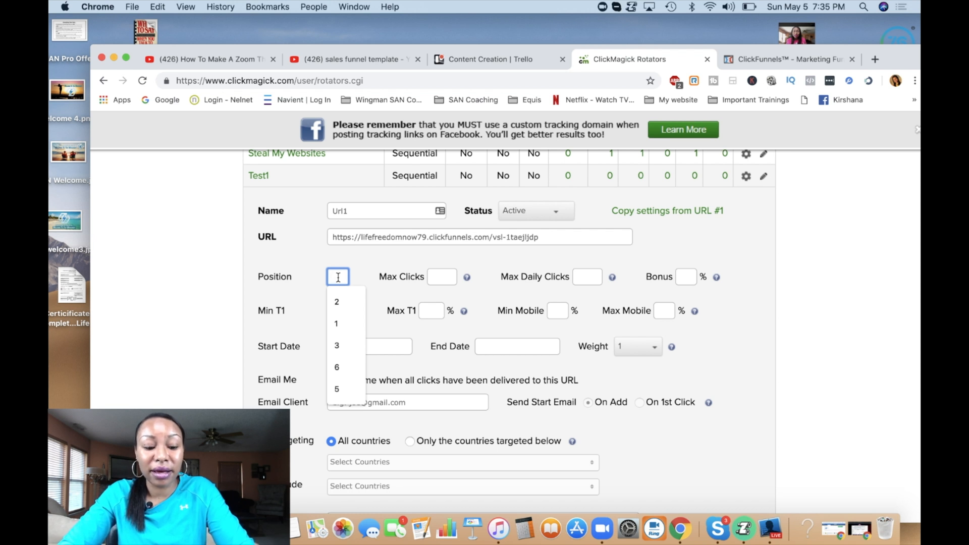
pyautogui.write('1')
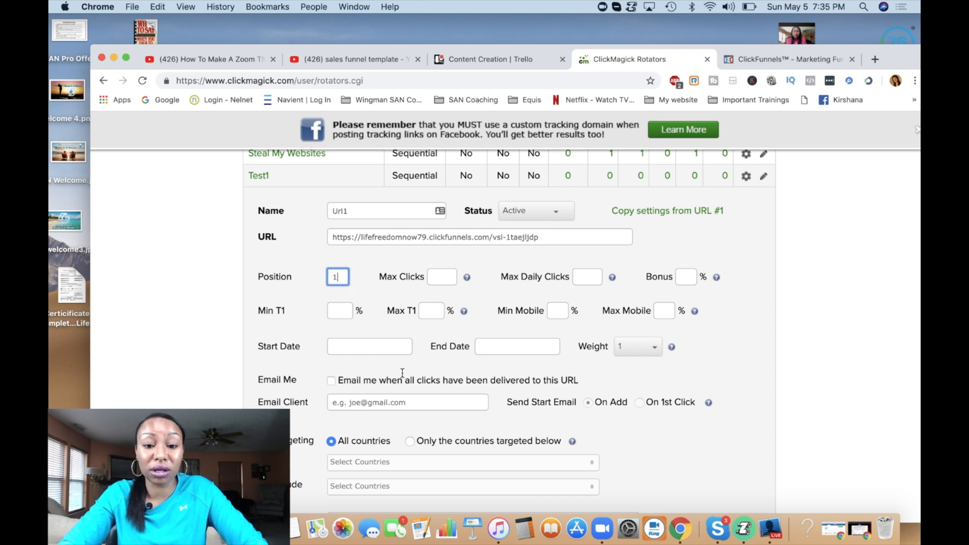
pyautogui.scroll(1, 402, 376)
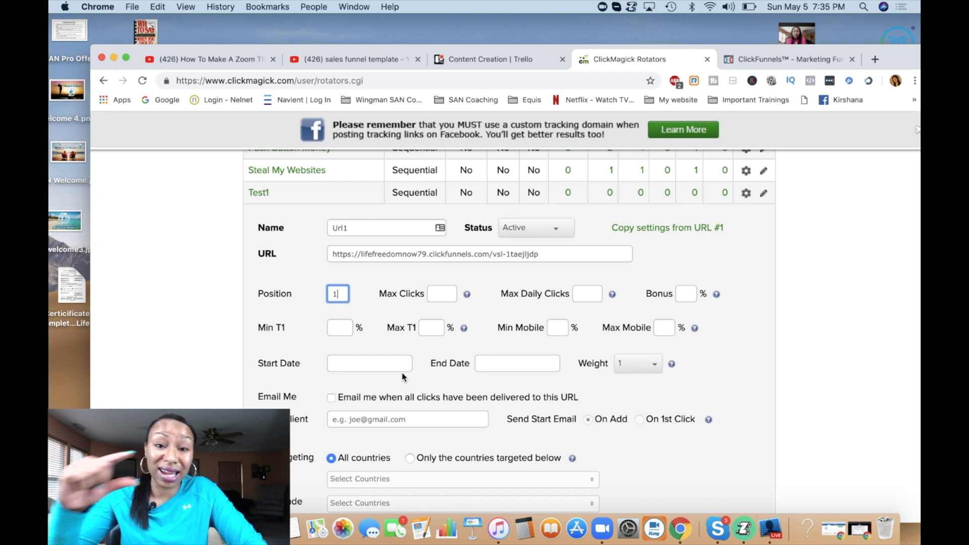
pyautogui.scroll(-2, 402, 372)
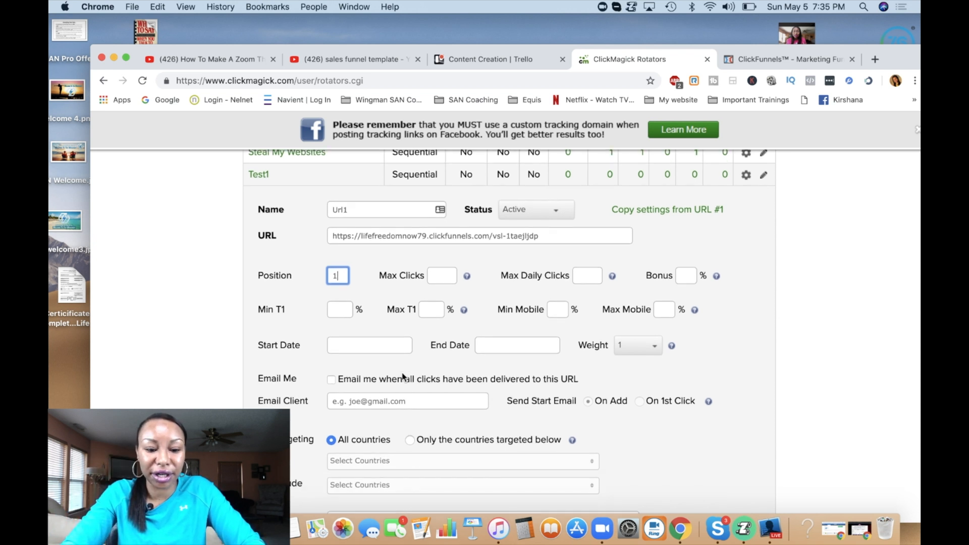
pyautogui.scroll(-2, 402, 377)
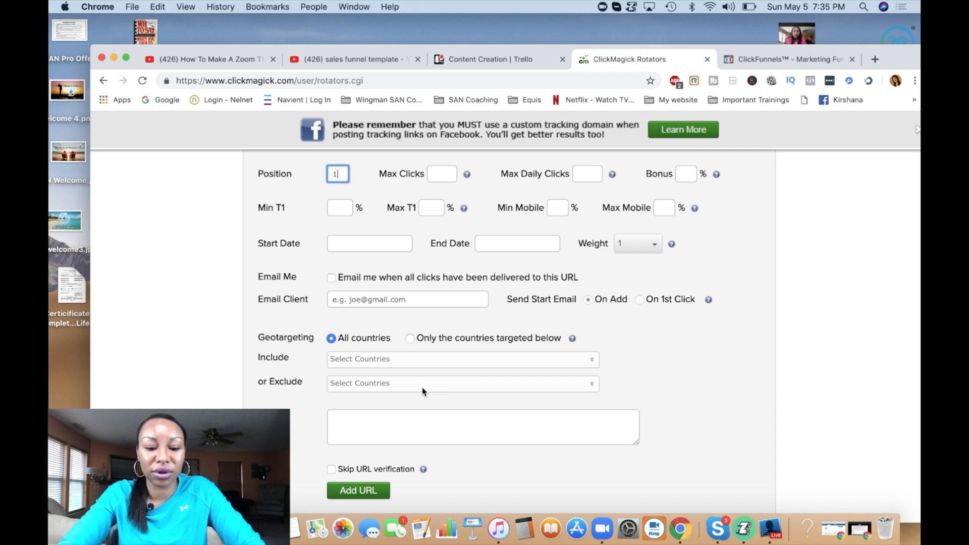
pyautogui.scroll(-4, 422, 387)
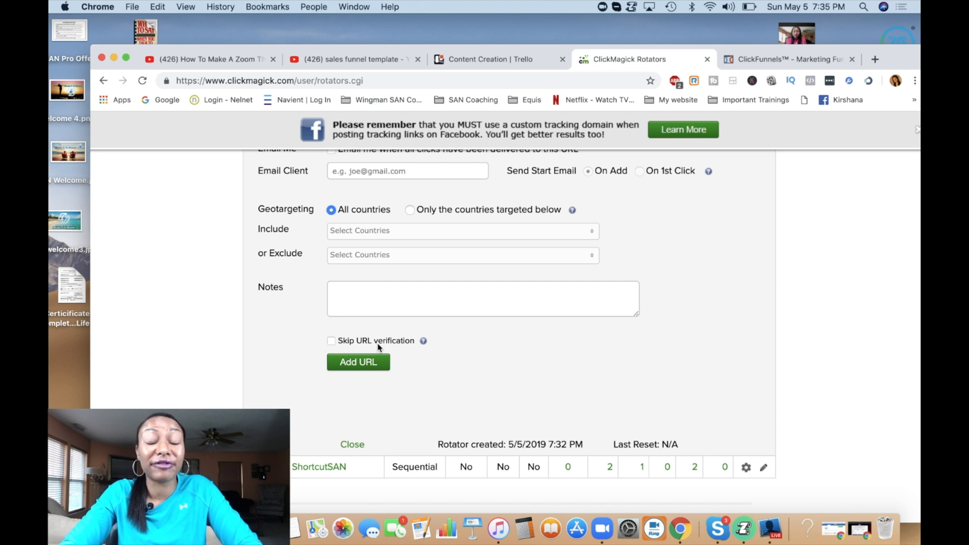
pyautogui.scroll(4, 377, 345)
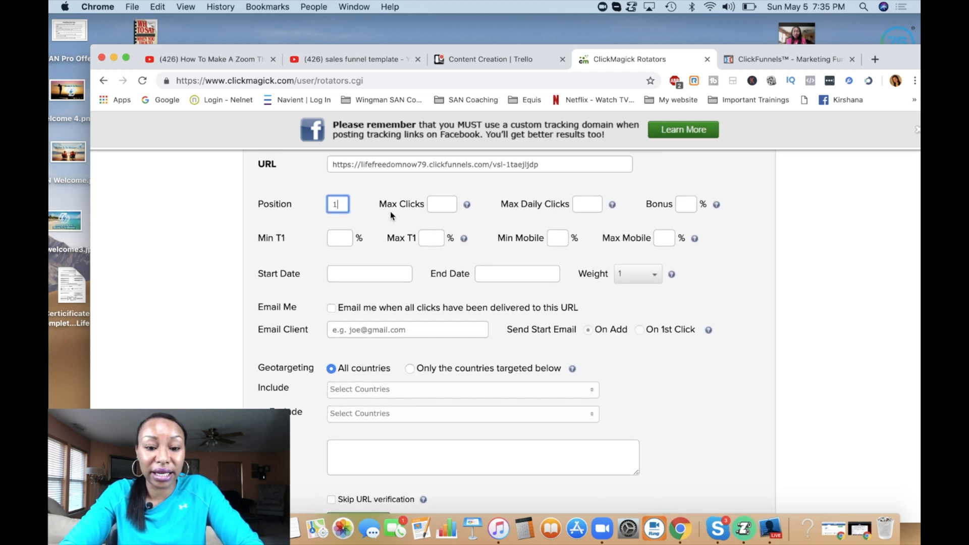
pyautogui.scroll(4, 390, 212)
pyautogui.scroll(-4, 419, 364)
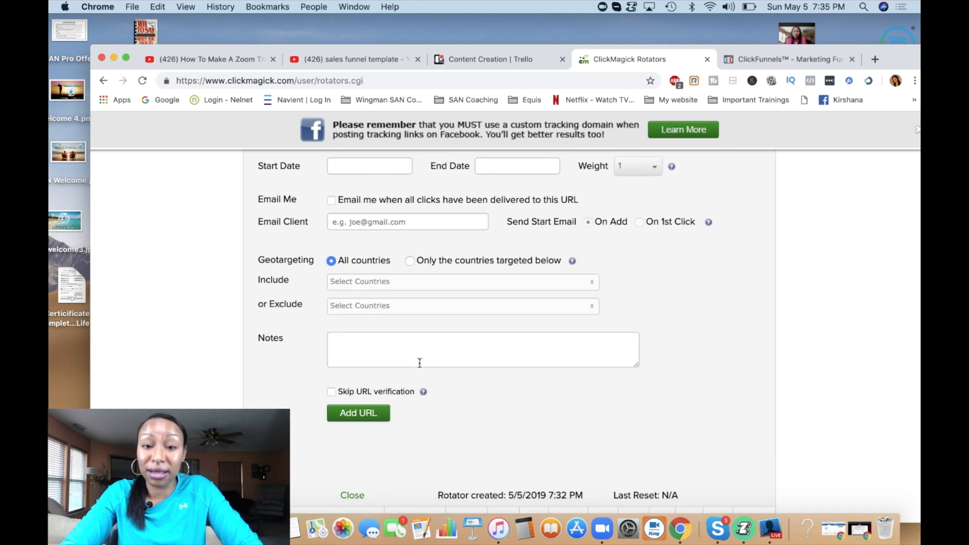
pyautogui.scroll(-1, 419, 363)
# Save Url1 into Test1 with URL verification skipped, then reopen Test1's options.
pyautogui.click(331, 375)
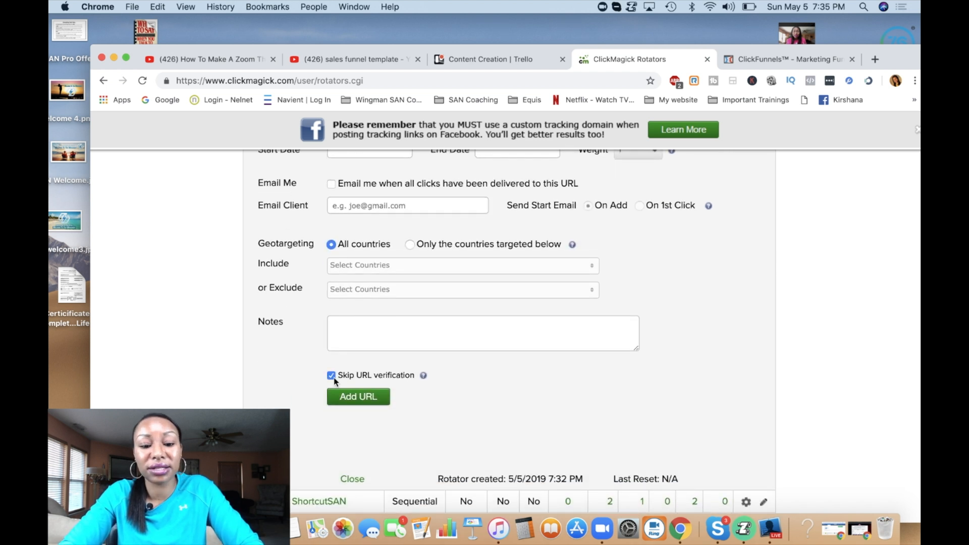
pyautogui.click(362, 399)
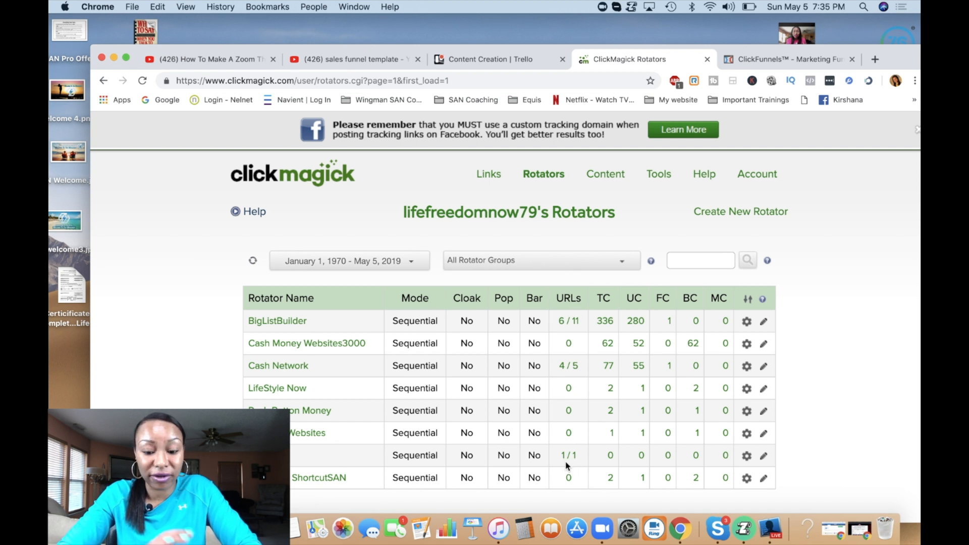
pyautogui.click(749, 457)
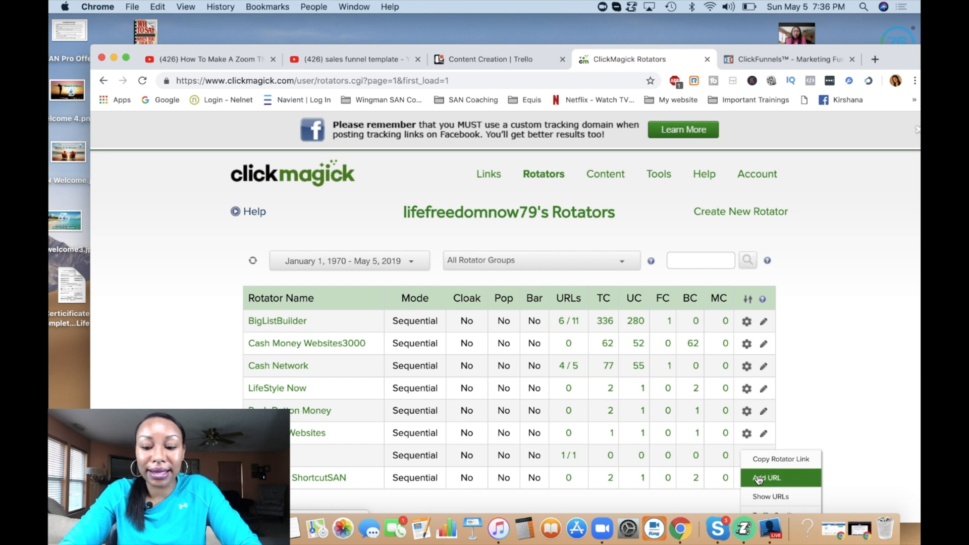
# Add a second URL entry to Test1 named Url2.
pyautogui.click(759, 479)
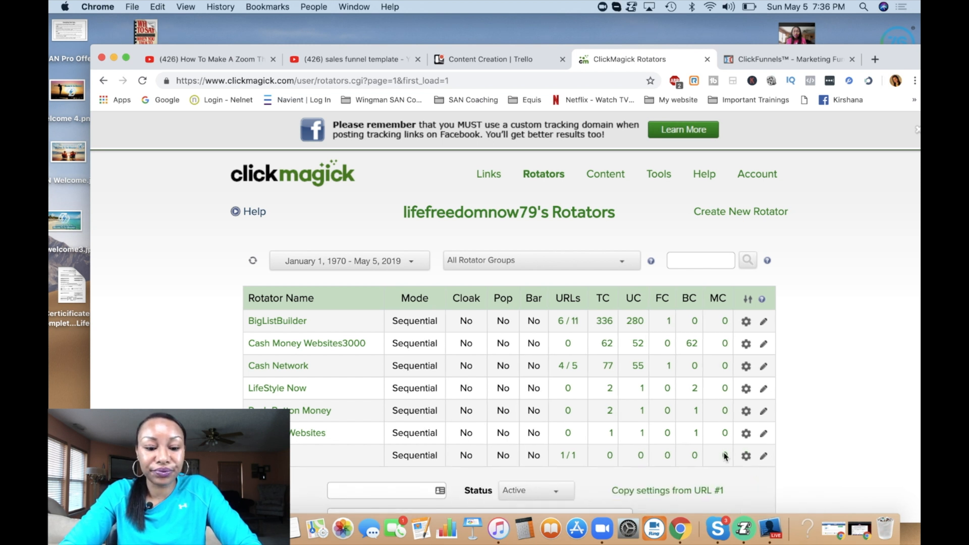
pyautogui.scroll(-3, 582, 371)
pyautogui.scroll(-3, 581, 371)
pyautogui.click(394, 292)
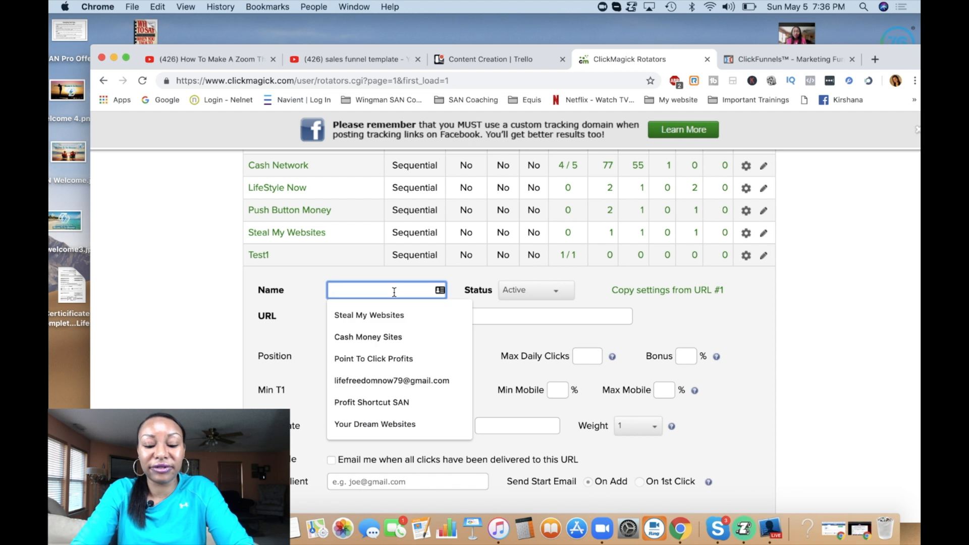
pyautogui.write('Url')
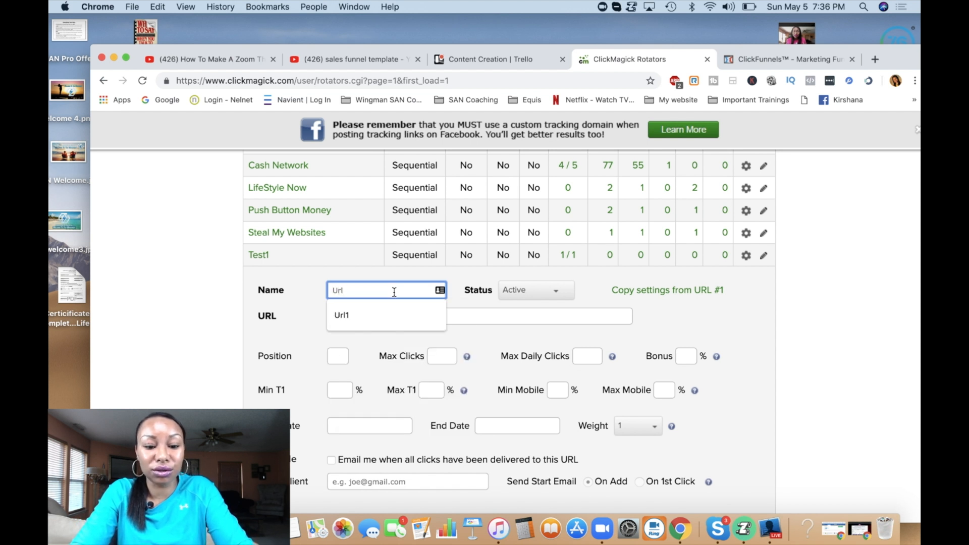
pyautogui.write('2')
pyautogui.click(315, 267)
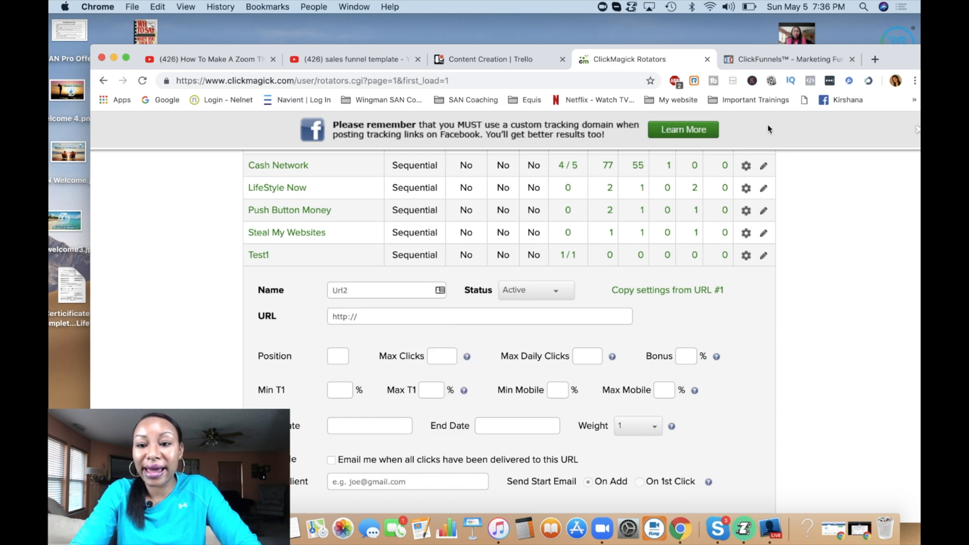
# Copy the VSL 2 page address from ClickFunnels into Url2's URL field.
pyautogui.click(788, 59)
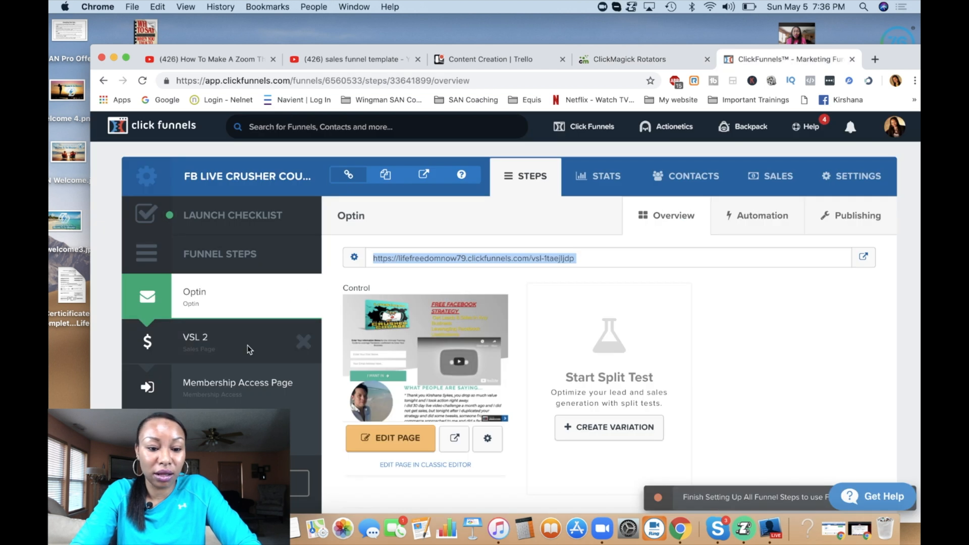
pyautogui.click(198, 349)
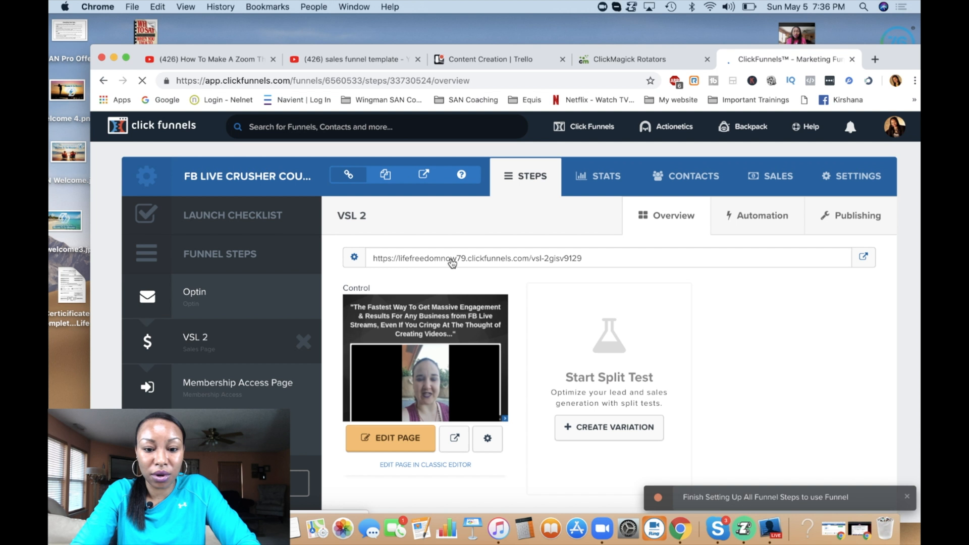
pyautogui.tripleClick(452, 258)
pyautogui.press('super+c')
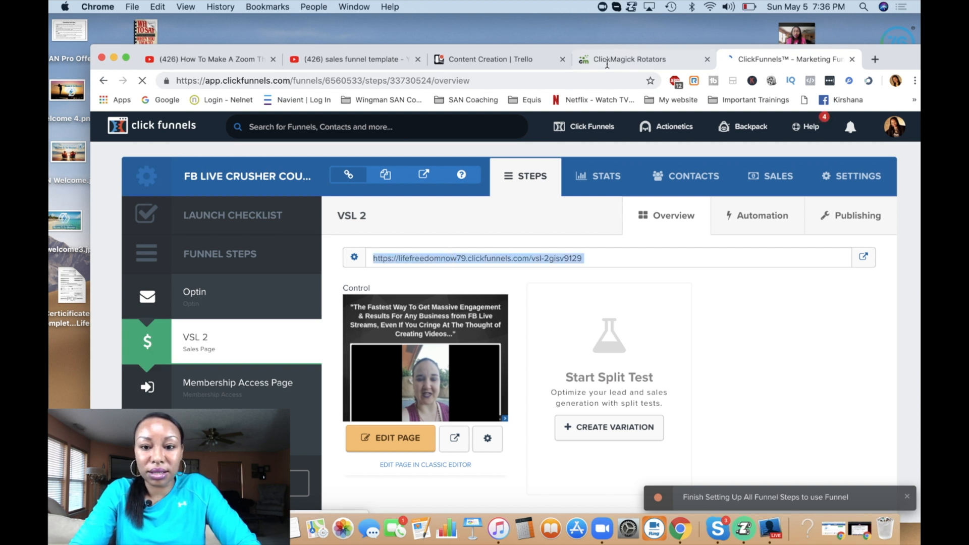
pyautogui.click(628, 60)
pyautogui.click(432, 319)
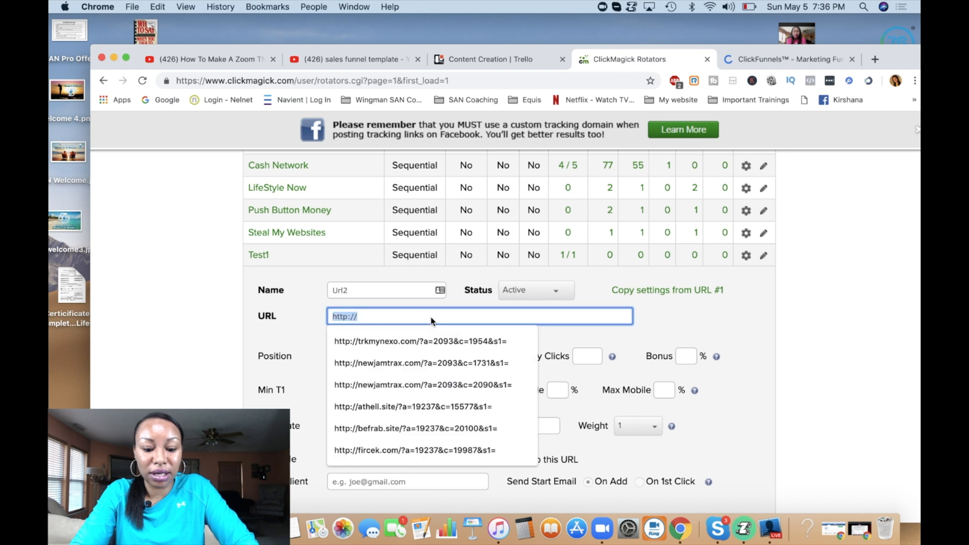
pyautogui.press('super+v')
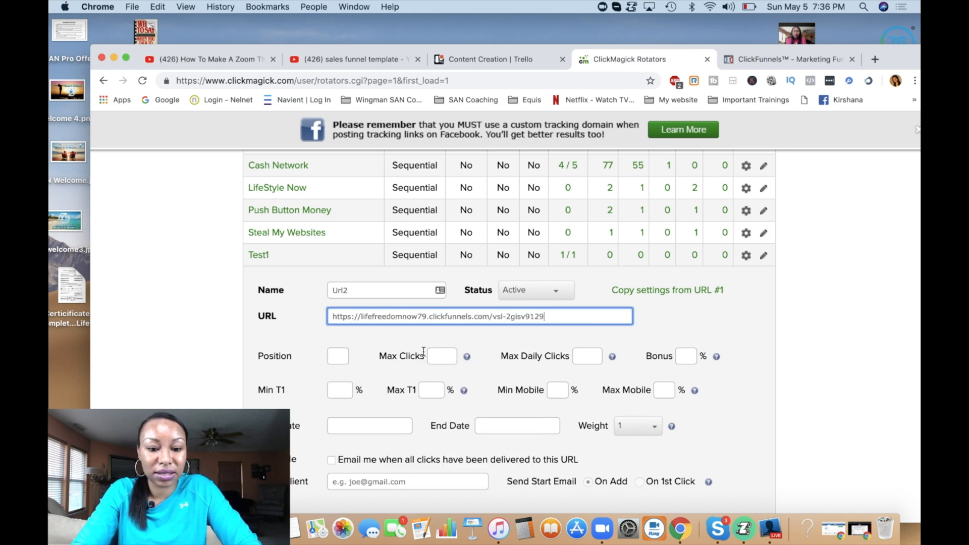
pyautogui.scroll(-3, 430, 317)
# Give Url2 position 2 and save it into Test1.
pyautogui.click(333, 286)
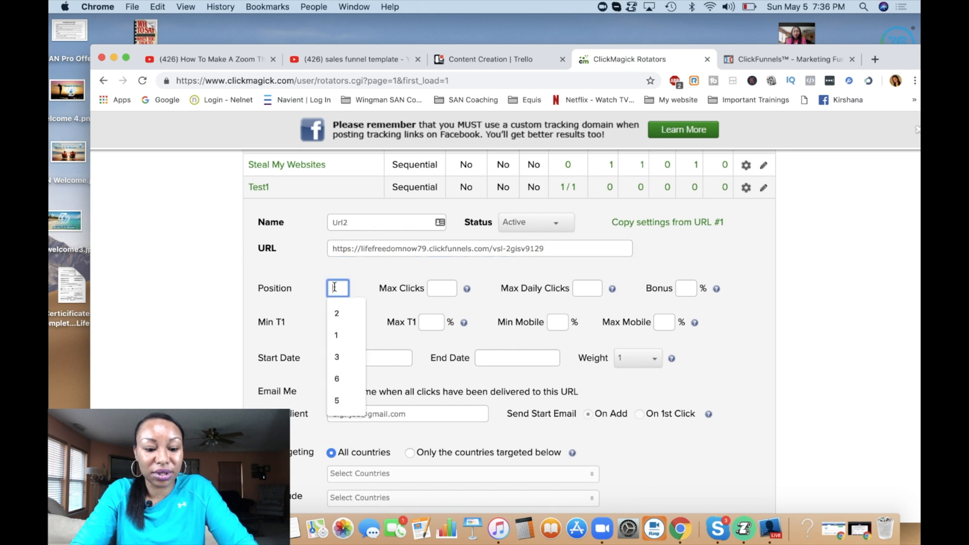
pyautogui.write('2')
pyautogui.scroll(-3, 404, 393)
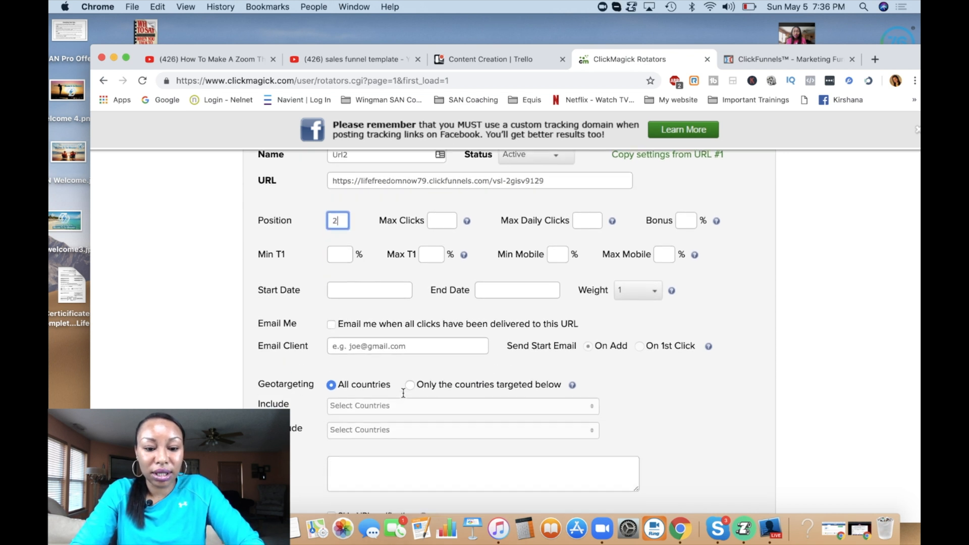
pyautogui.scroll(-3, 394, 397)
pyautogui.scroll(-2, 387, 401)
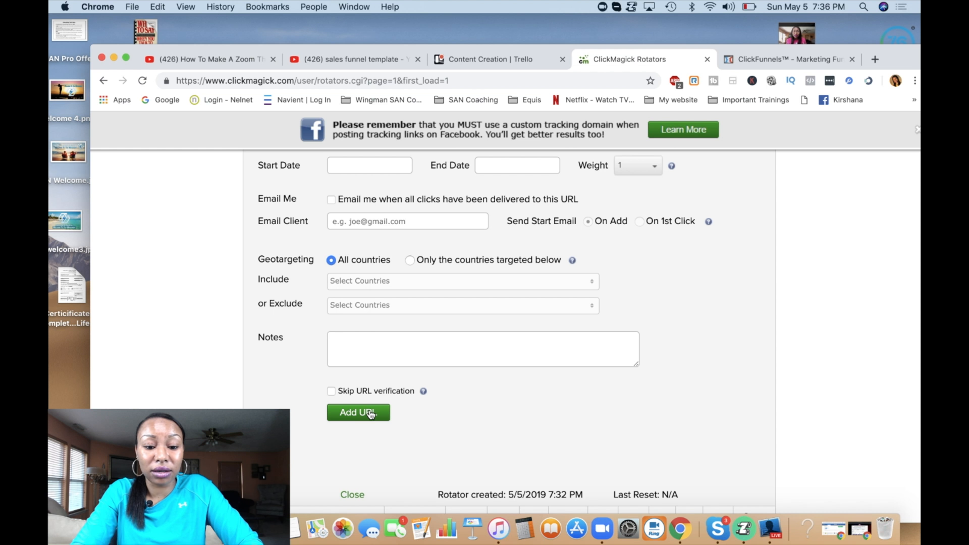
pyautogui.click(369, 413)
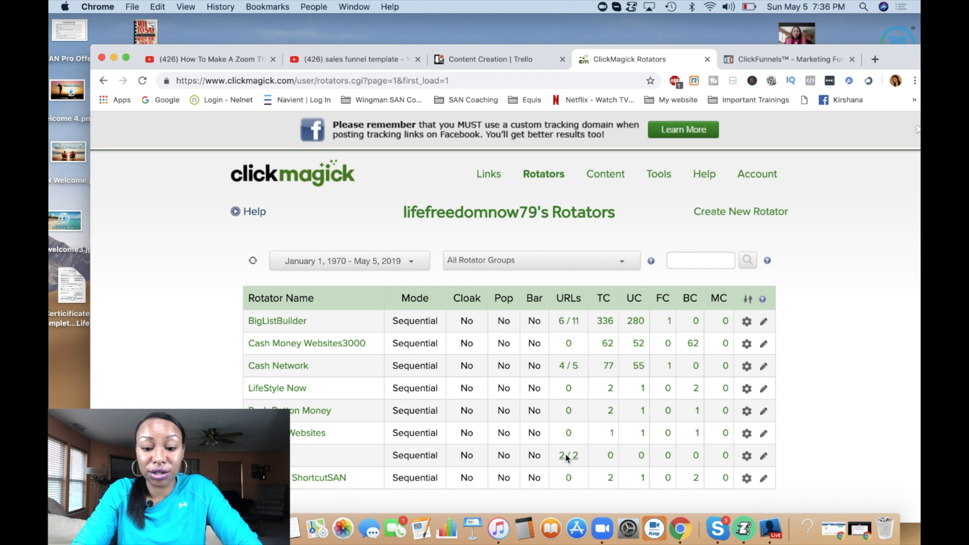
pyautogui.scroll(-5, 566, 457)
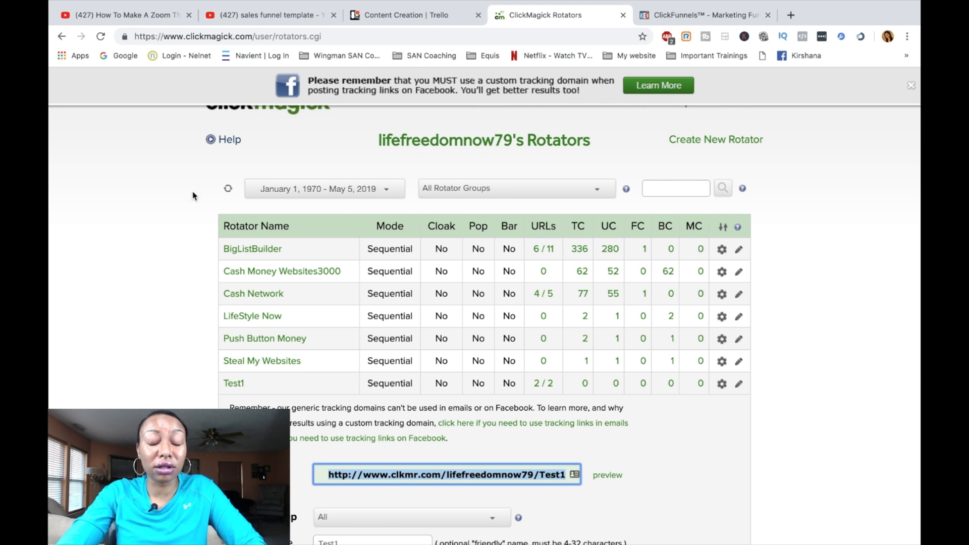
pyautogui.click(145, 222)
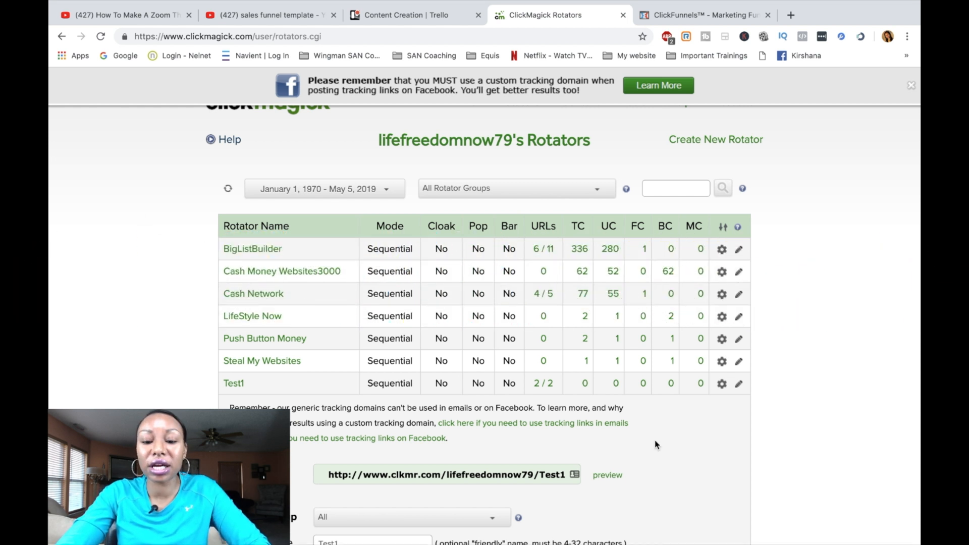
pyautogui.scroll(-1, 700, 473)
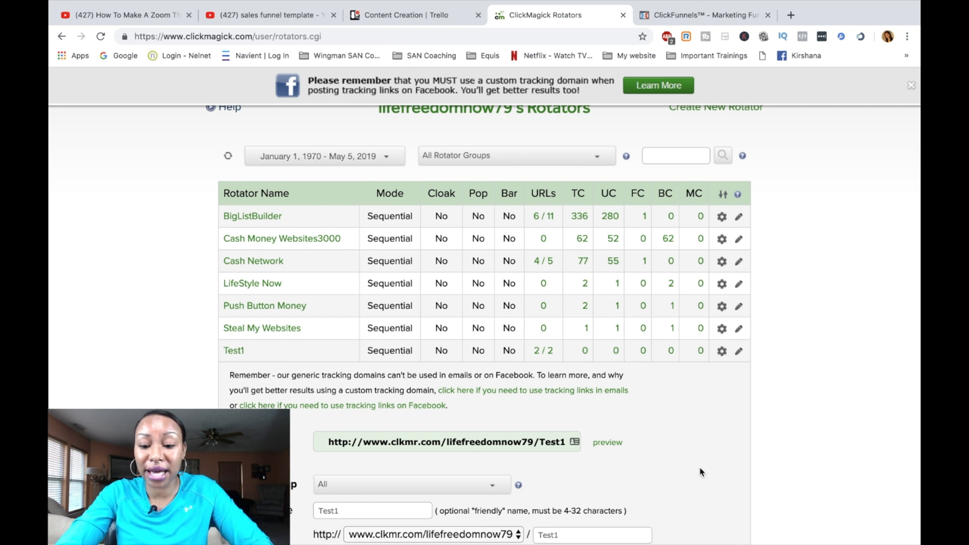
pyautogui.scroll(-1, 700, 473)
pyautogui.scroll(2, 701, 472)
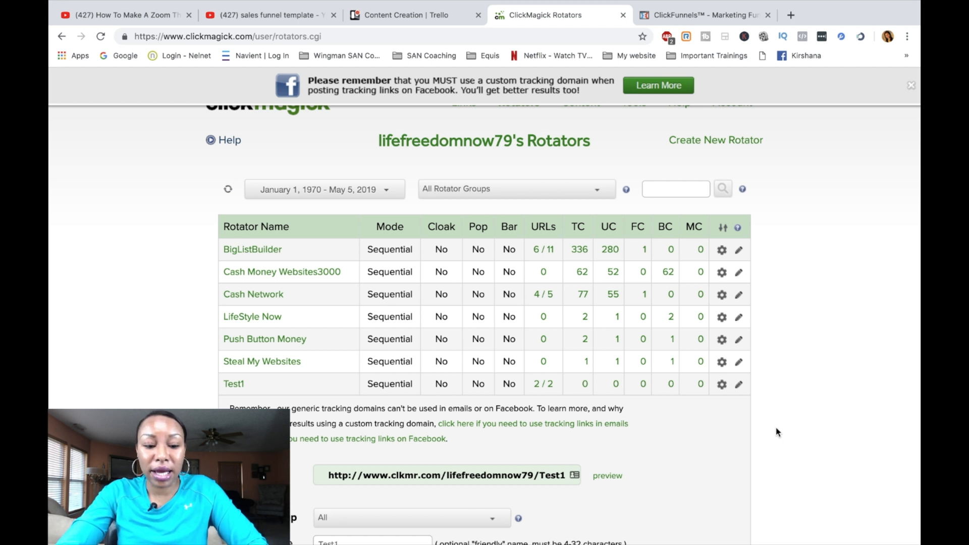
pyautogui.scroll(-1, 776, 432)
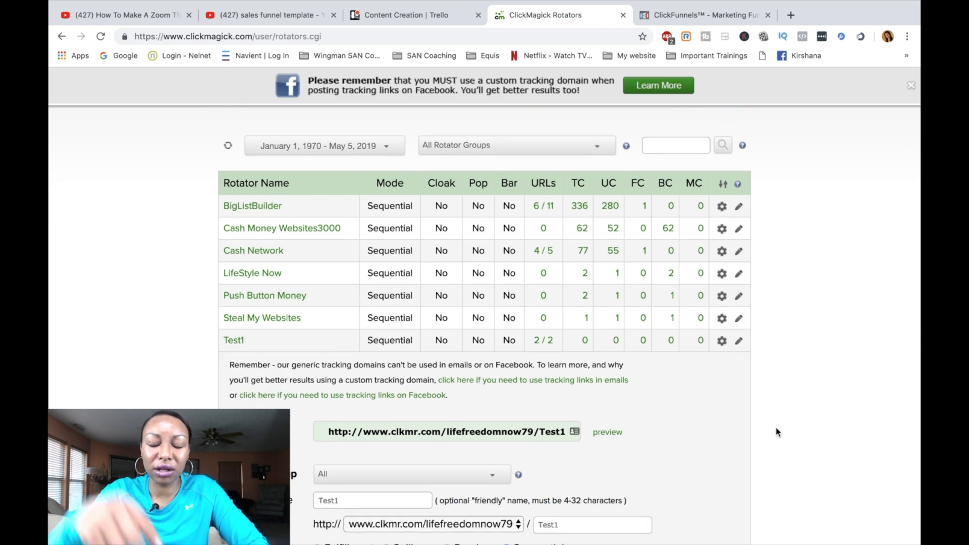
pyautogui.scroll(-1, 777, 431)
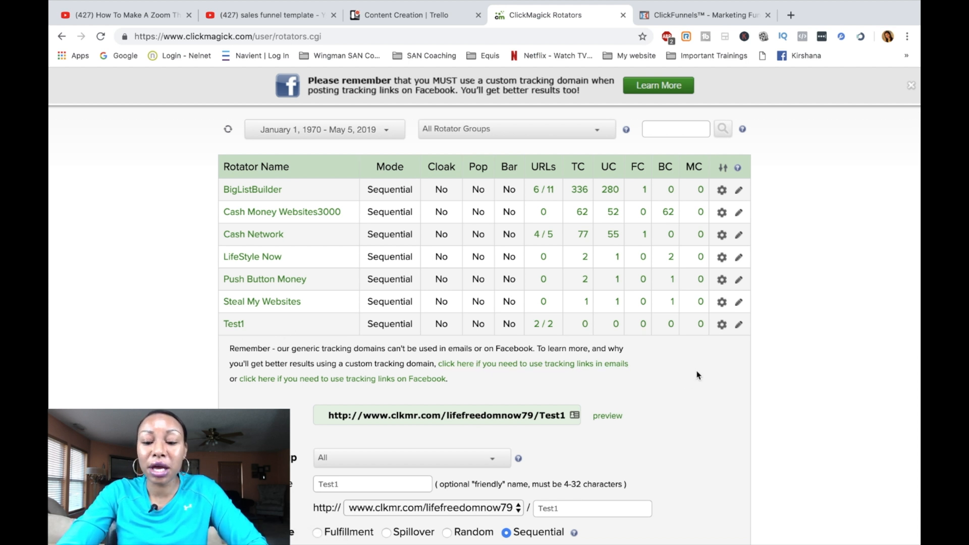
pyautogui.scroll(-1, 697, 375)
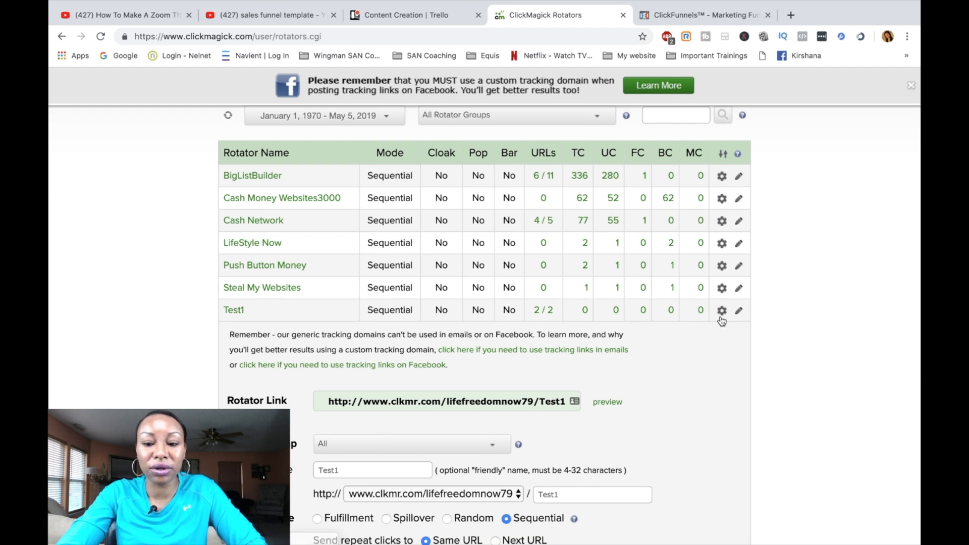
# View Test1's Traffic Quality report (0 clicks), then go to the Links list.
pyautogui.click(722, 312)
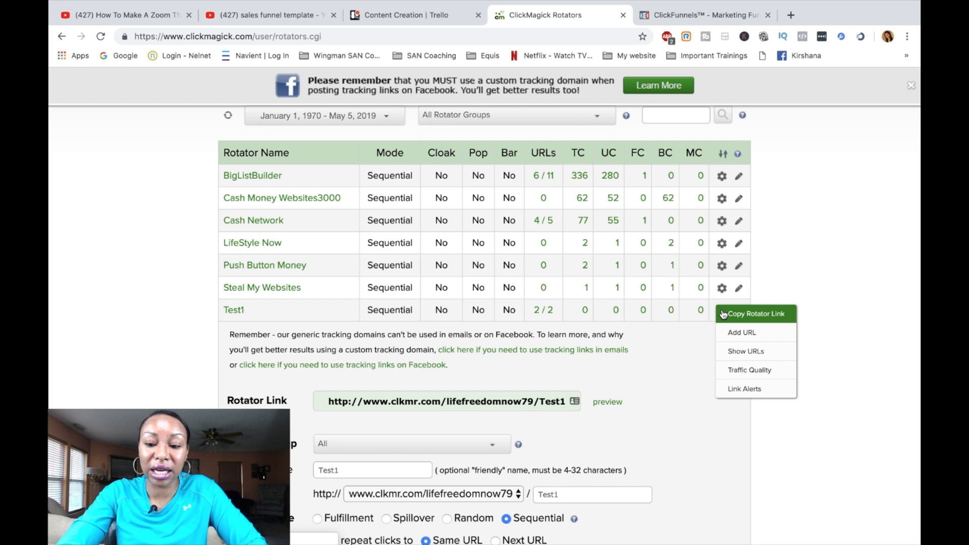
pyautogui.click(760, 372)
pyautogui.scroll(-2, 595, 418)
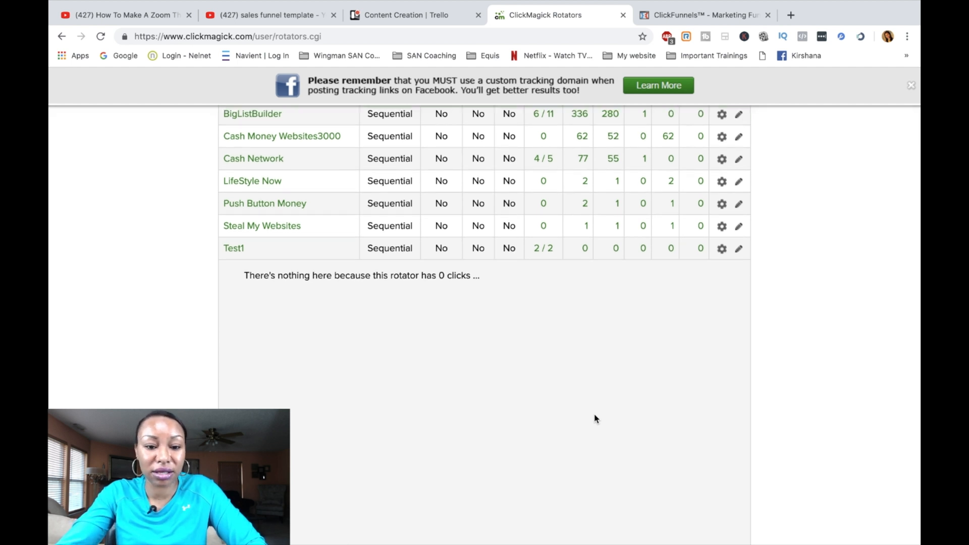
pyautogui.scroll(3, 595, 419)
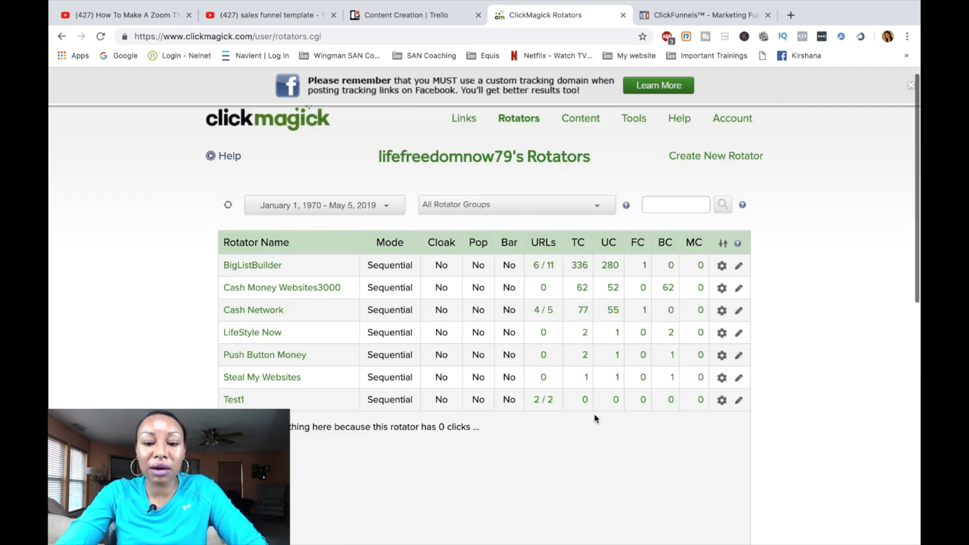
pyautogui.scroll(1, 596, 419)
pyautogui.click(464, 118)
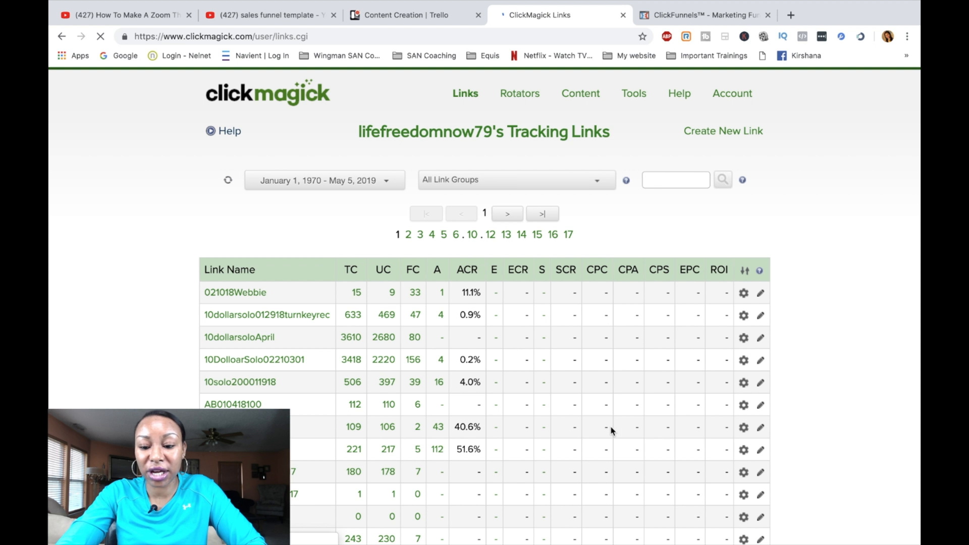
# View the Traffic Quality report for link AB122717200, then return to the rotators list.
pyautogui.click(745, 429)
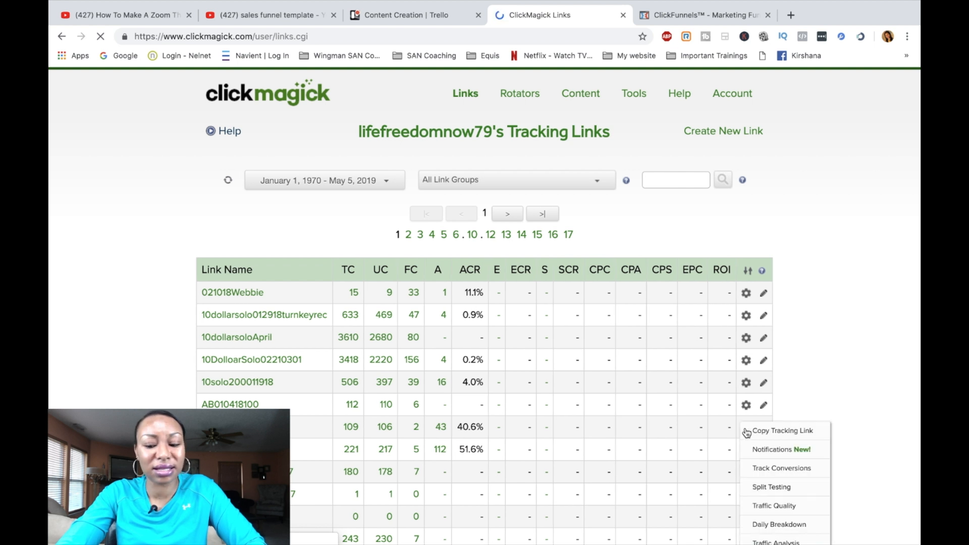
pyautogui.scroll(-3, 767, 519)
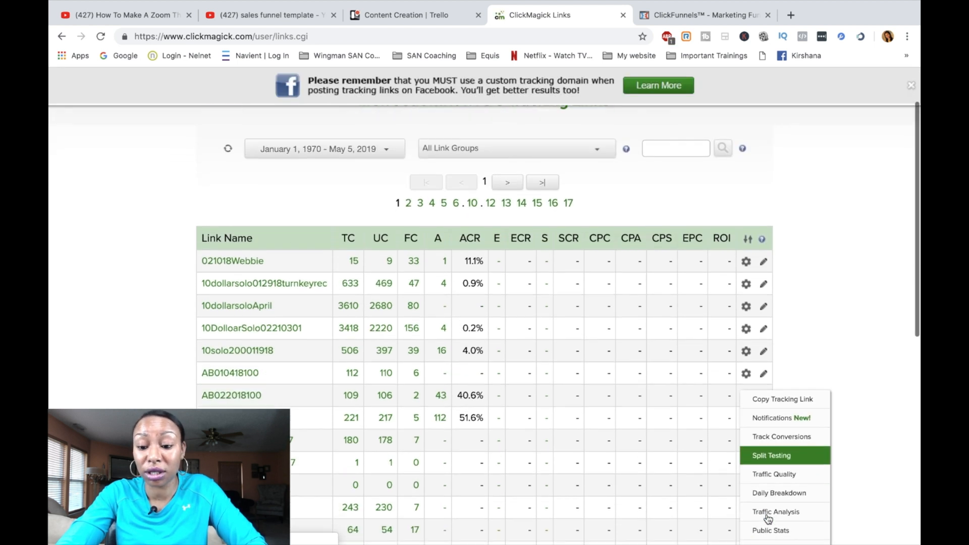
pyautogui.scroll(-2, 767, 519)
pyautogui.scroll(-1, 768, 519)
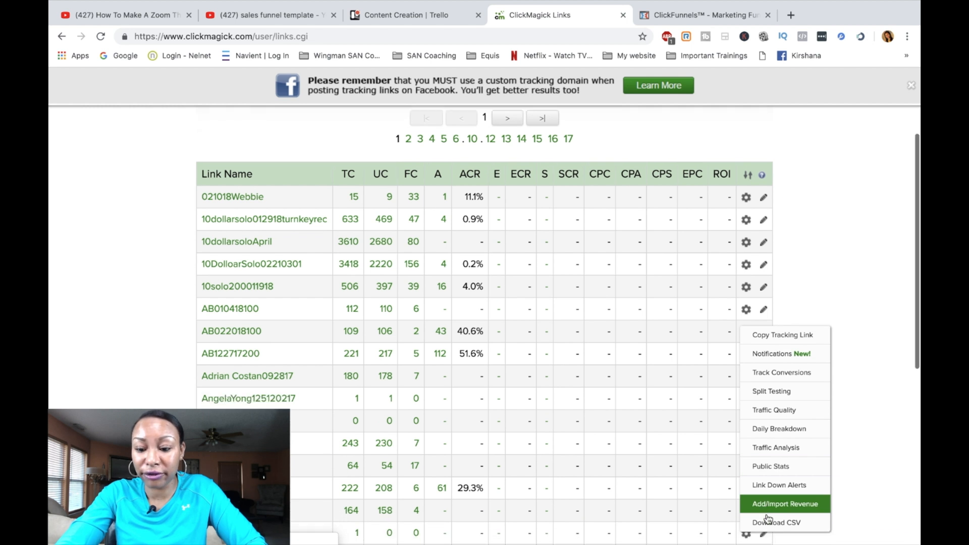
pyautogui.click(874, 383)
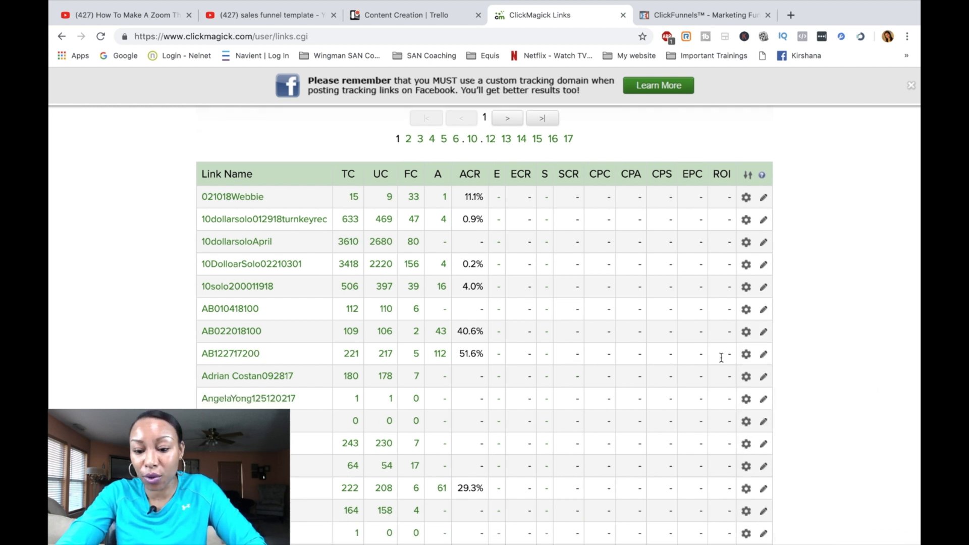
pyautogui.click(746, 355)
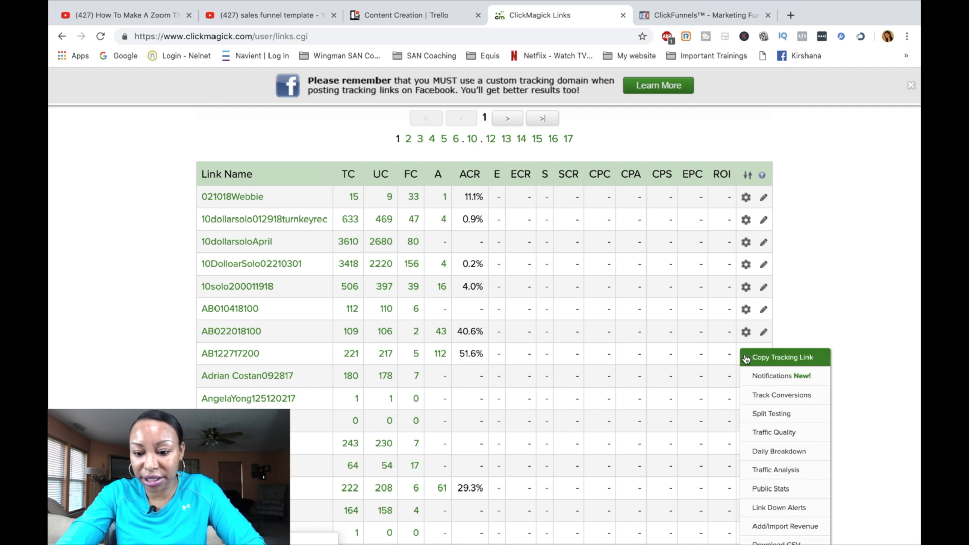
pyautogui.click(762, 433)
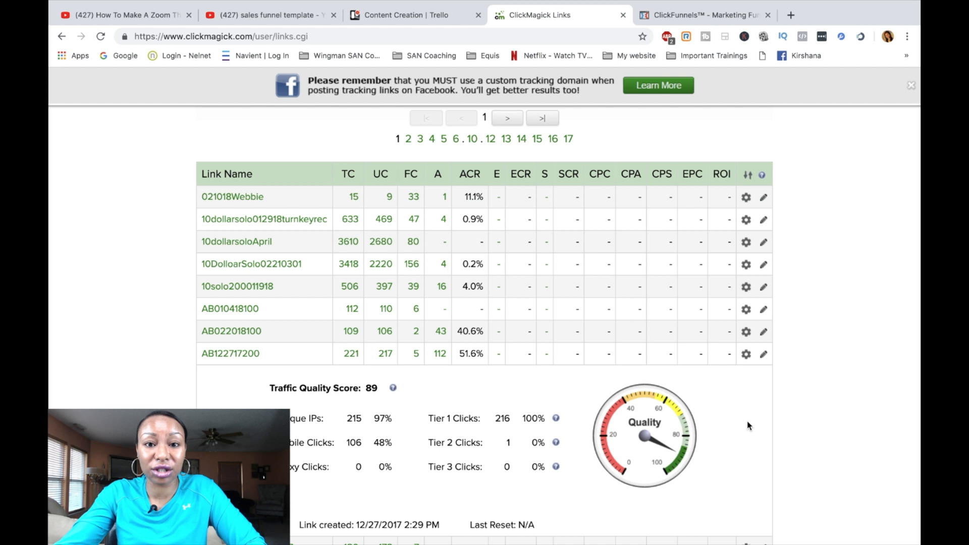
pyautogui.scroll(-4, 748, 426)
pyautogui.scroll(-1, 745, 409)
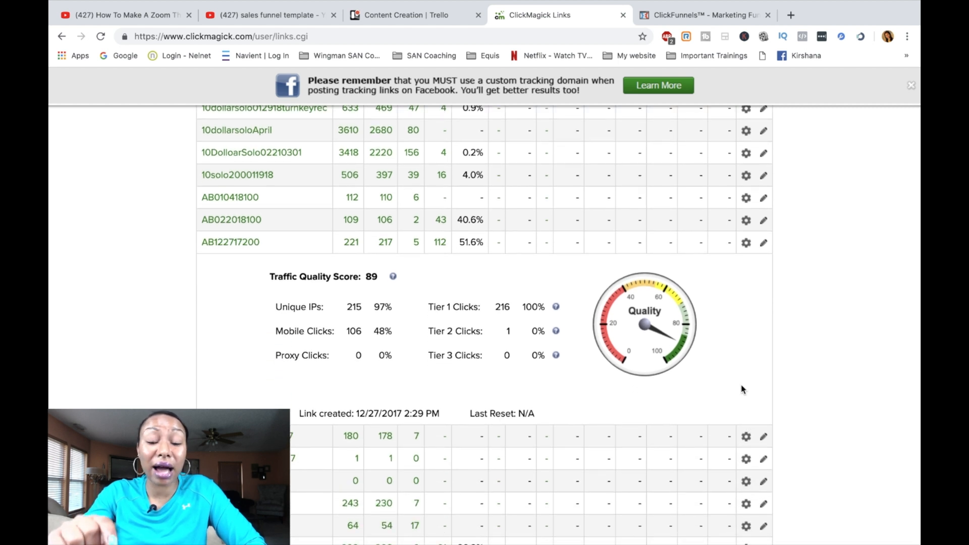
pyautogui.scroll(-2, 742, 390)
pyautogui.scroll(-1, 742, 389)
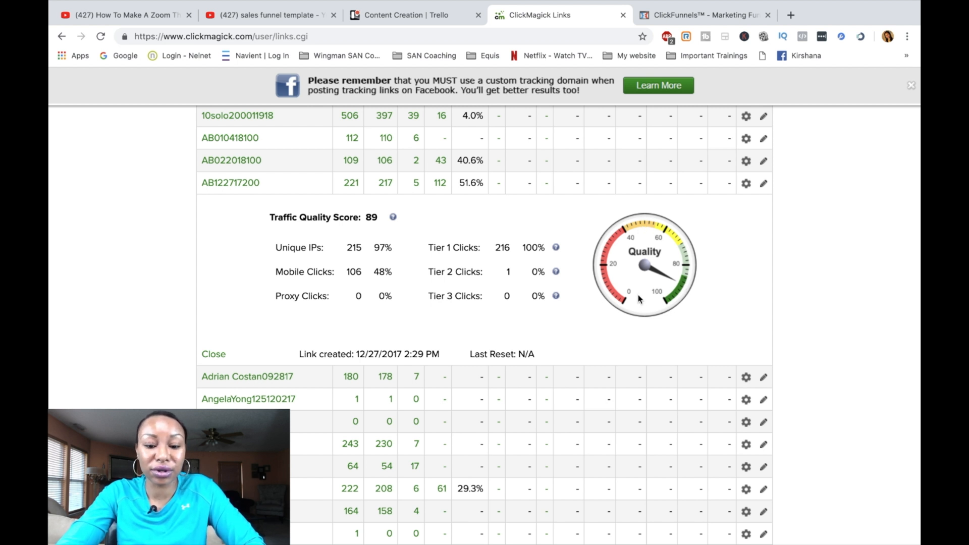
pyautogui.scroll(1, 600, 344)
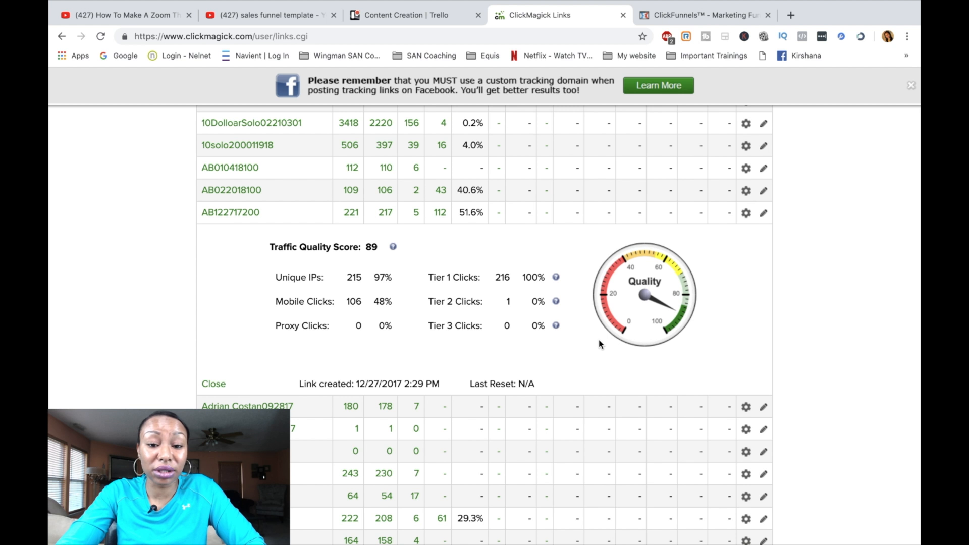
pyautogui.scroll(3, 599, 344)
pyautogui.scroll(5, 600, 343)
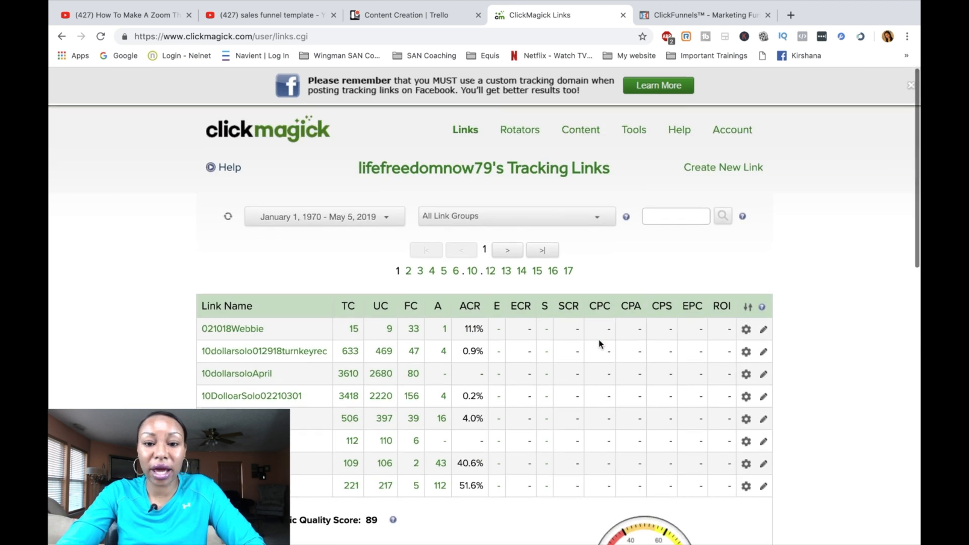
pyautogui.click(519, 129)
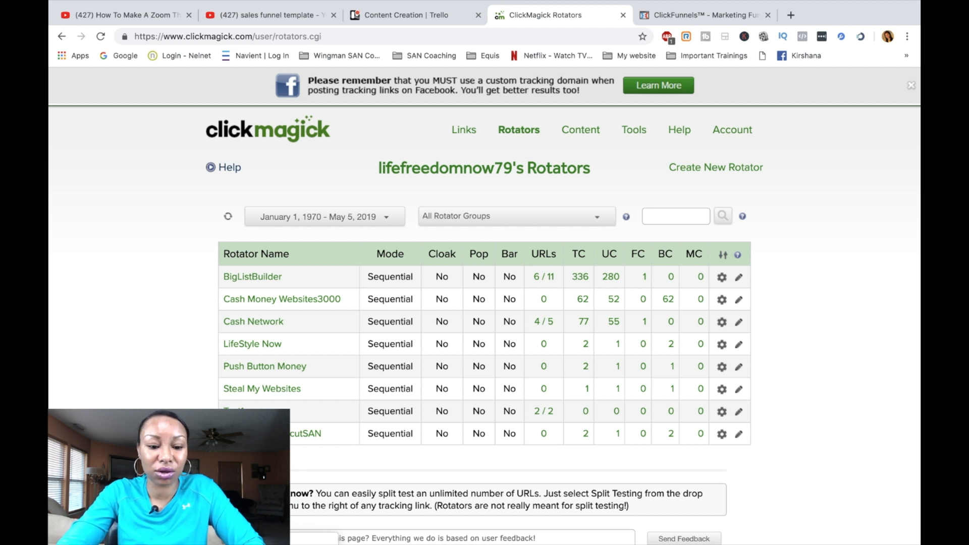
# Expand Test1's details, select its rotator link and preview where it leads.
pyautogui.click(356, 433)
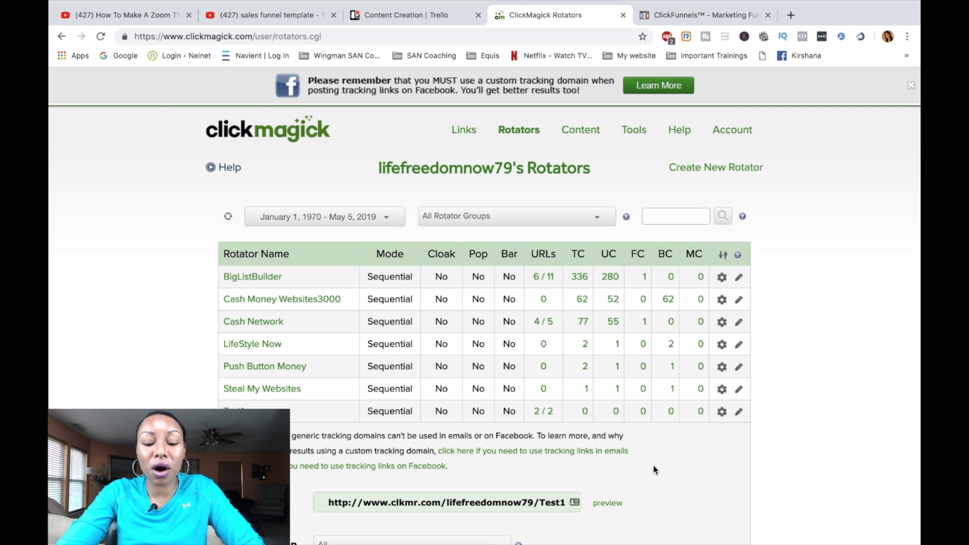
pyautogui.scroll(-3, 664, 469)
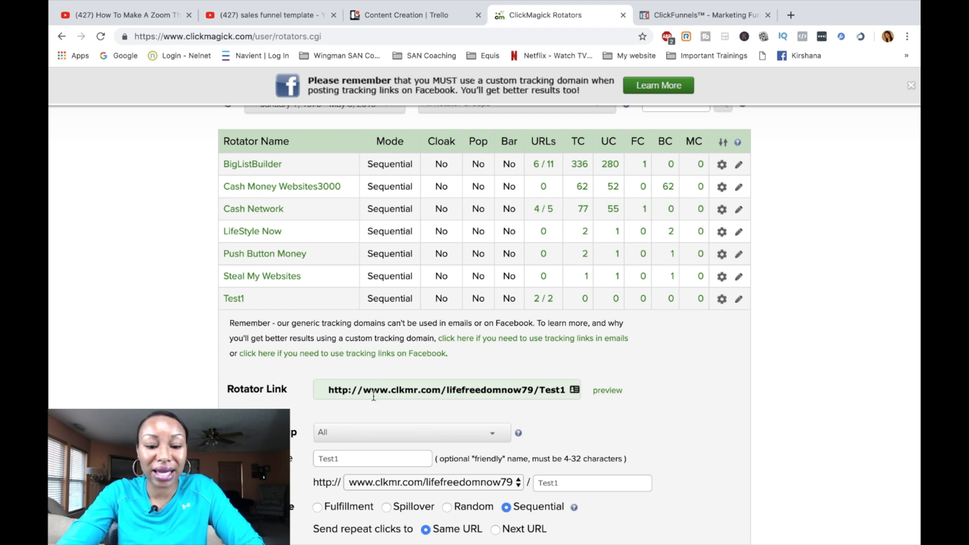
pyautogui.click(474, 391)
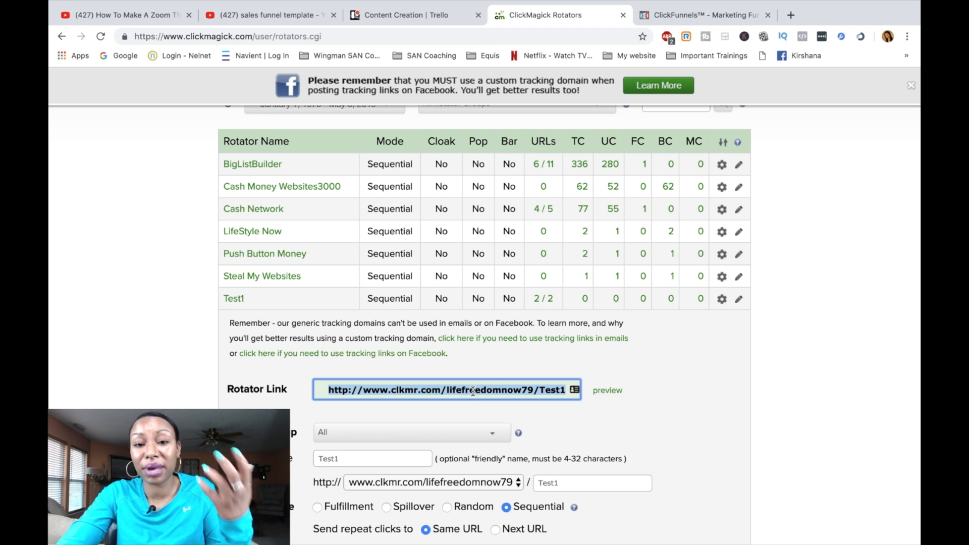
pyautogui.click(607, 391)
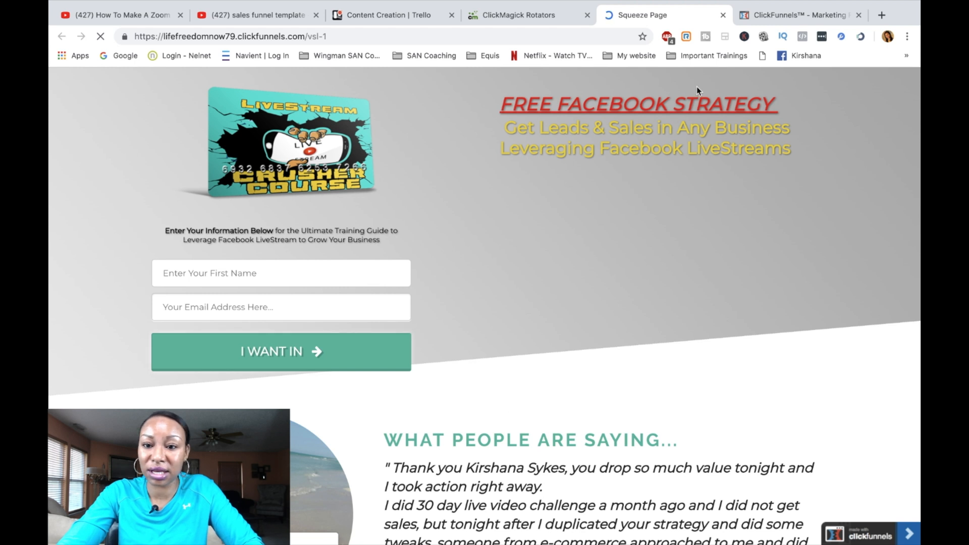
# Close the previewed squeeze page tab to return to the Test1 rotator details.
pyautogui.click(722, 15)
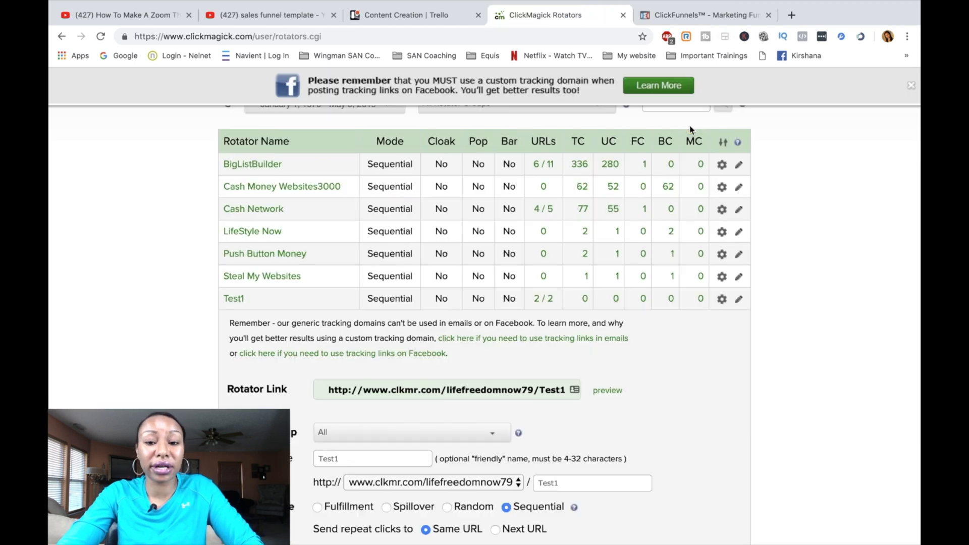